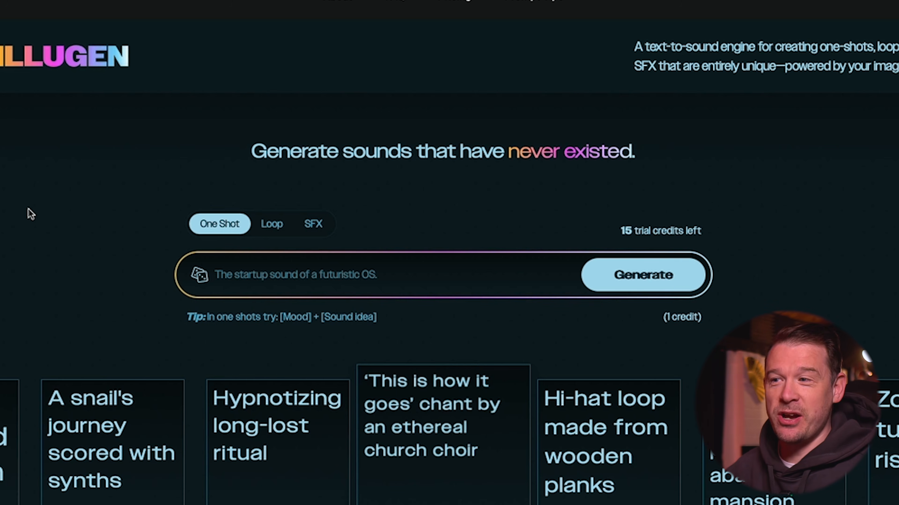
# Step: Look over the Loop and SFX generation modes and the product page's sections further down
pyautogui.click(269, 227)
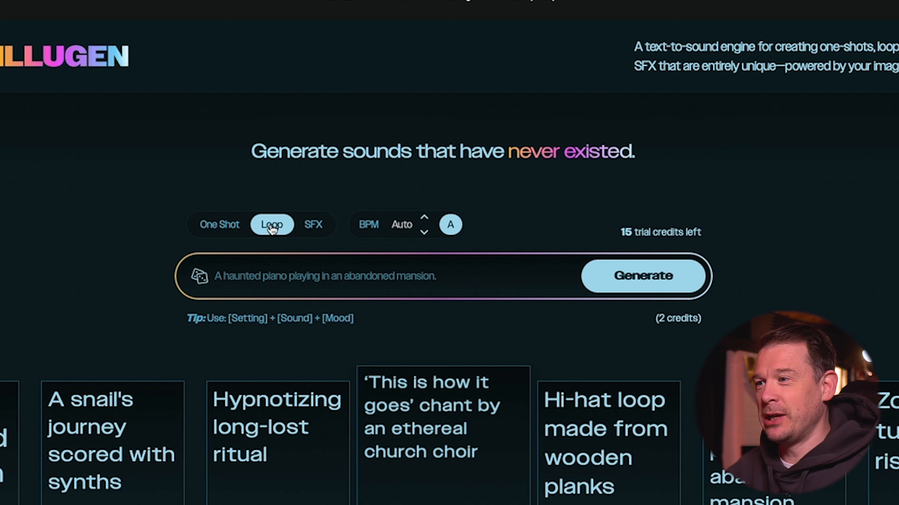
pyautogui.click(319, 227)
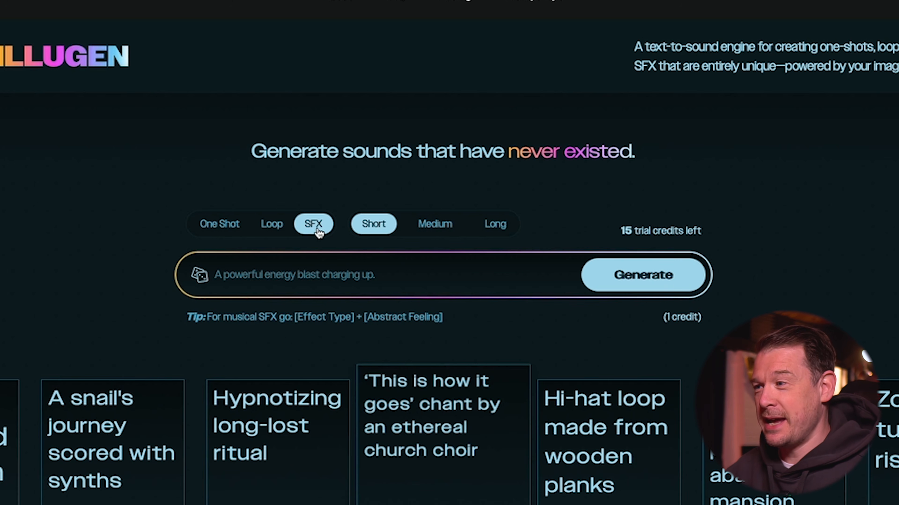
pyautogui.click(262, 228)
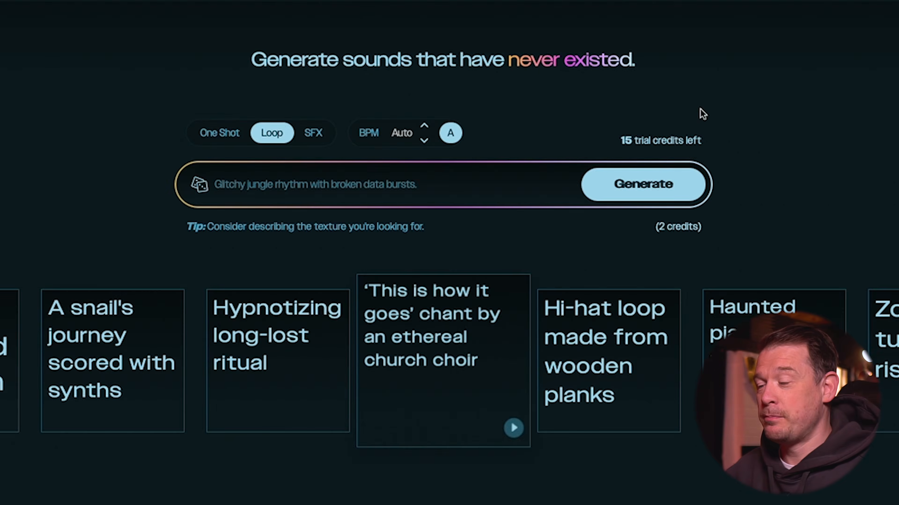
pyautogui.scroll(-15, 704, 121)
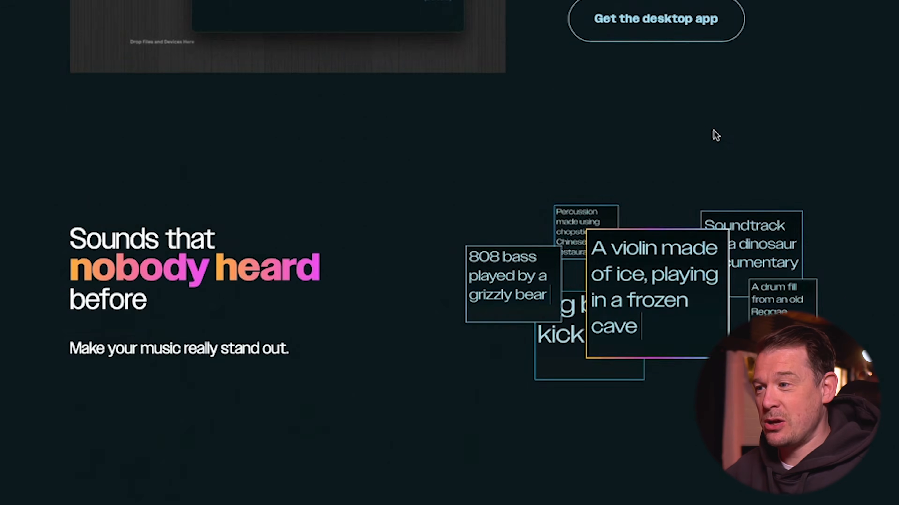
pyautogui.scroll(-10, 714, 134)
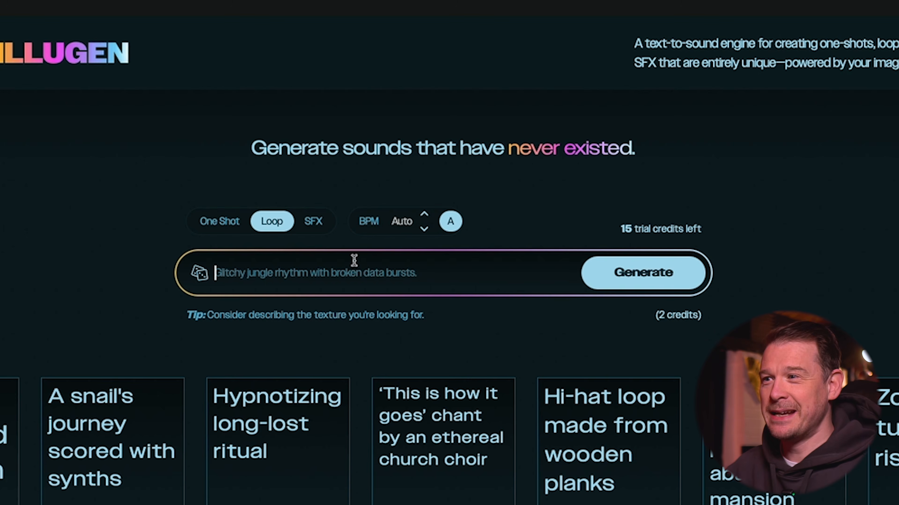
# Step: Generate a one-shot sound from the prompt "A big EDM snare with large reverb"
pyautogui.click(220, 223)
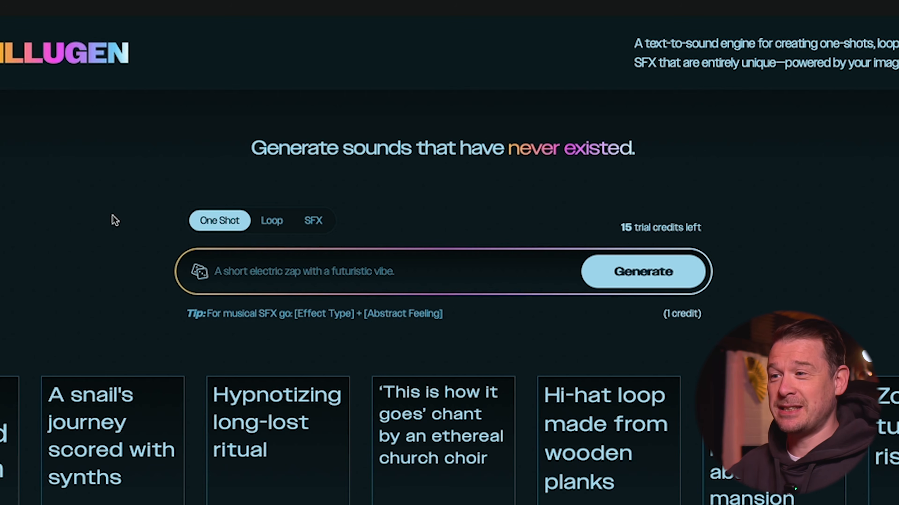
pyautogui.click(263, 267)
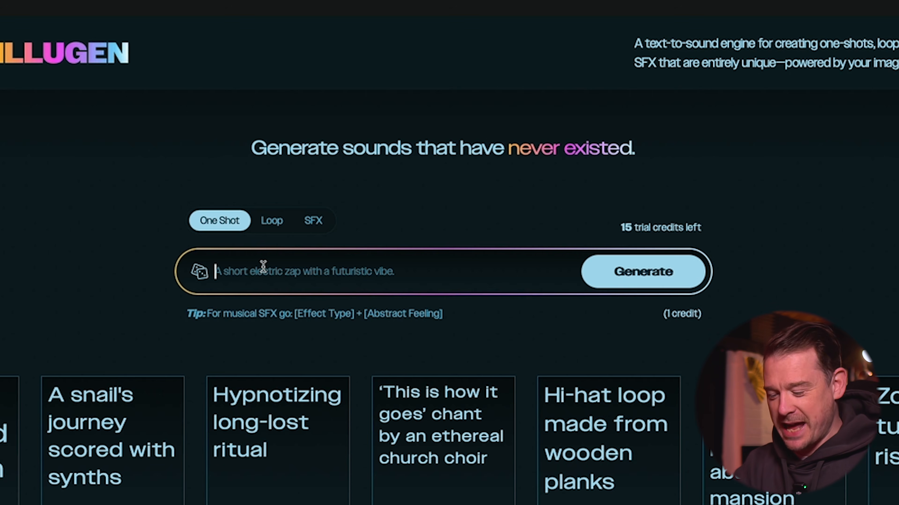
pyautogui.write('A big EDM snare with large reverb')
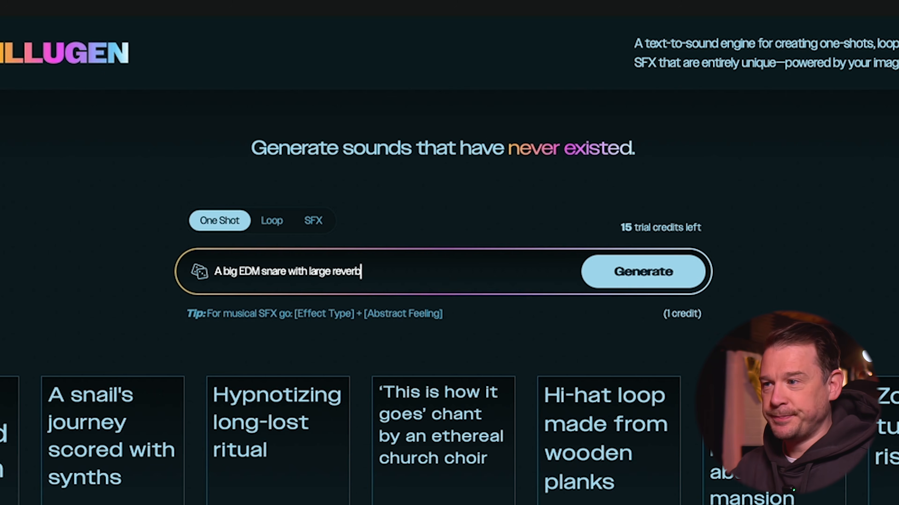
pyautogui.press('Return')
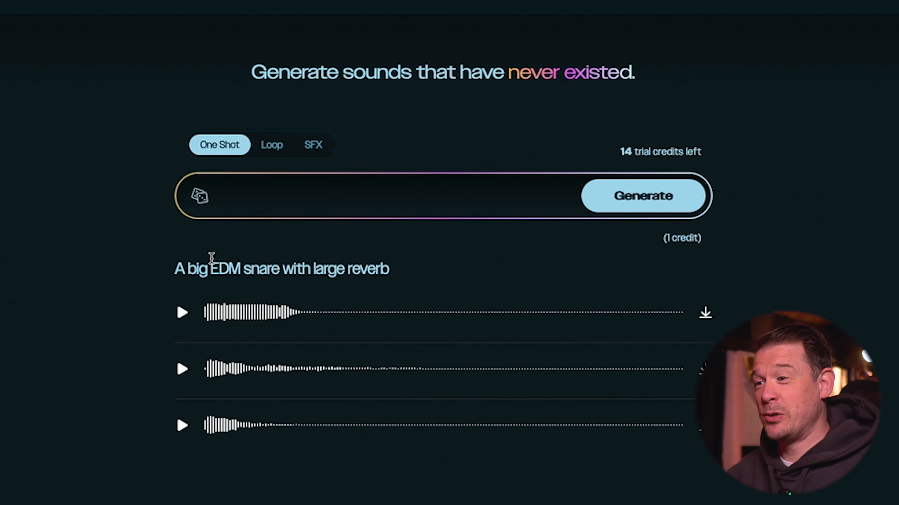
# Step: Play the generated EDM snare variations to compare them, repeating the first and second ones
pyautogui.click(182, 313)
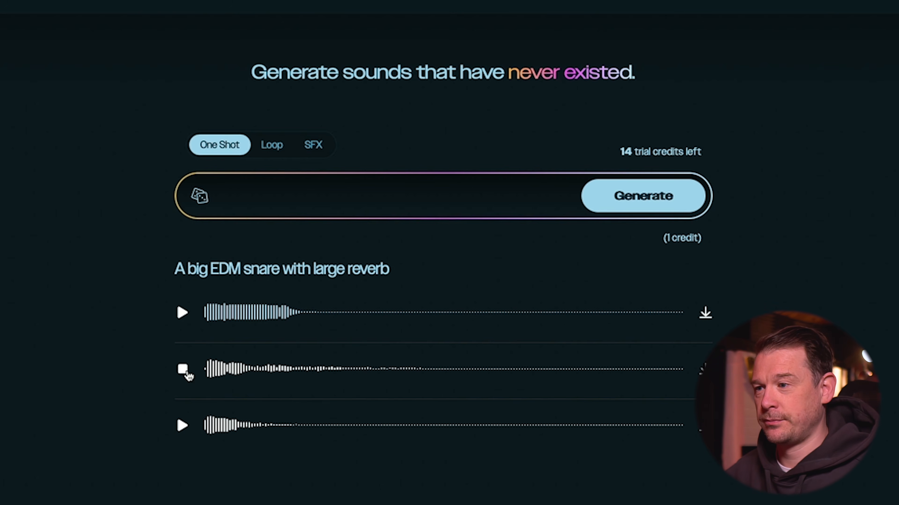
pyautogui.click(183, 423)
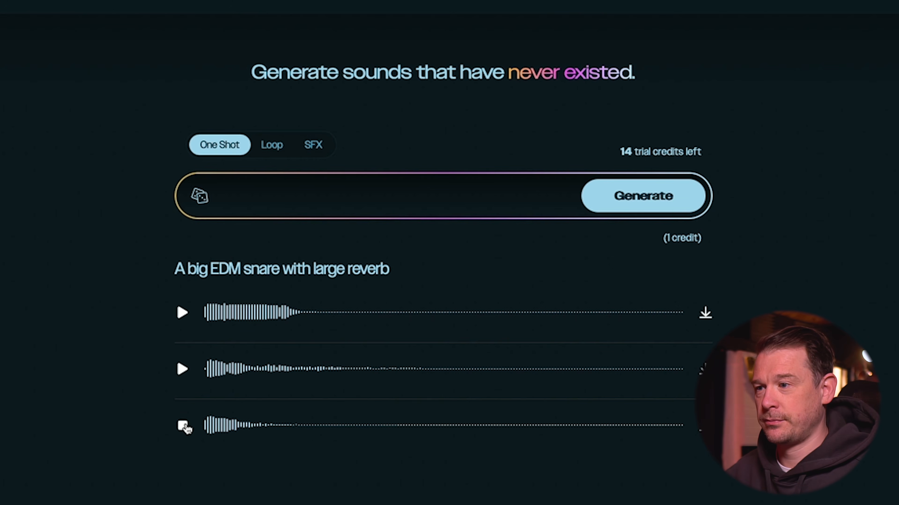
pyautogui.click(183, 370)
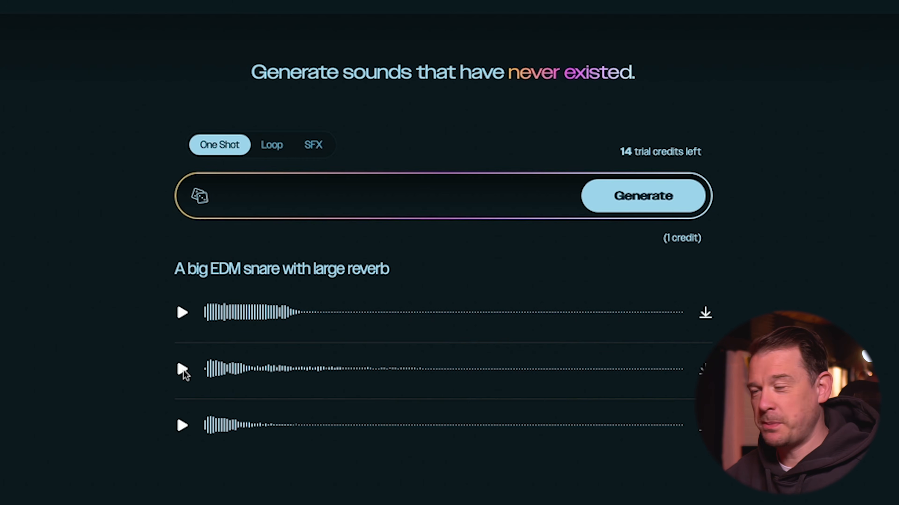
pyautogui.click(183, 370)
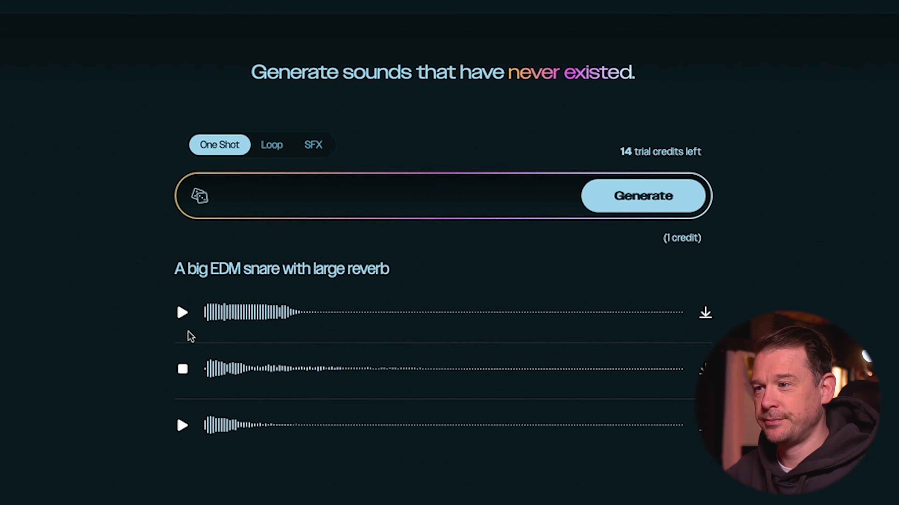
pyautogui.click(186, 313)
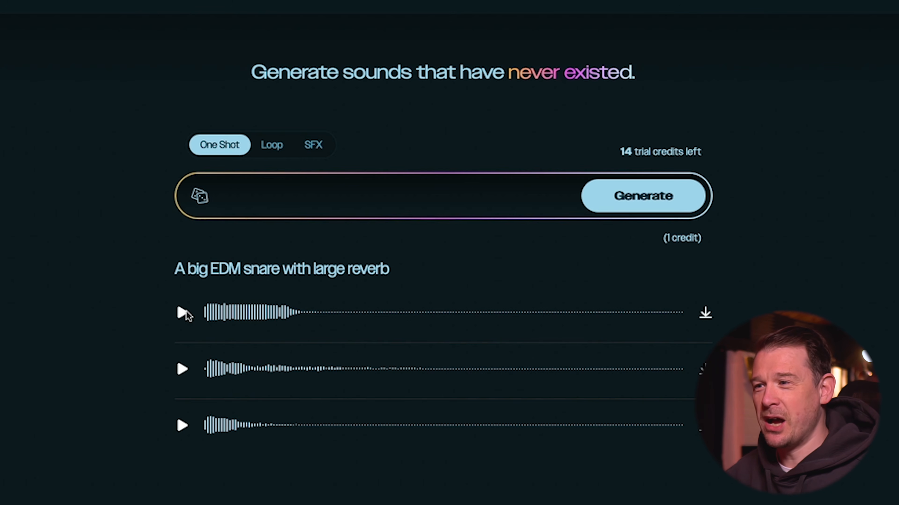
pyautogui.click(184, 314)
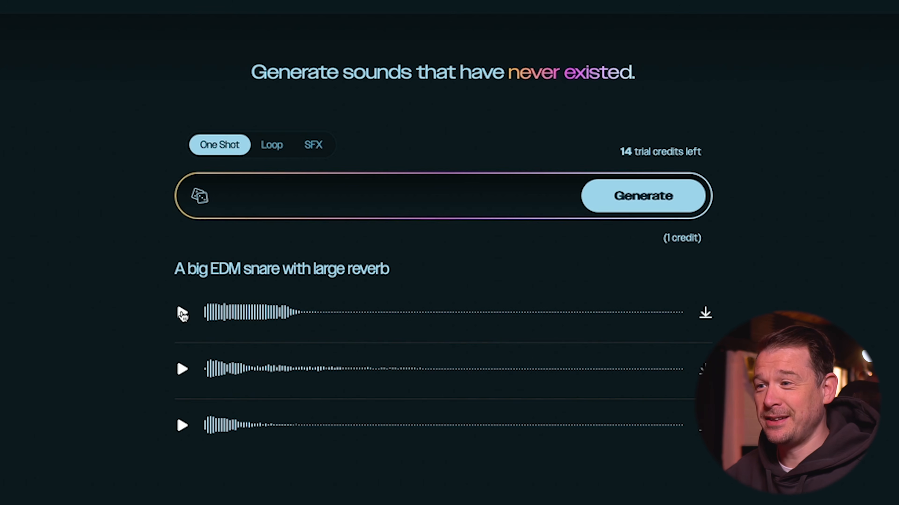
pyautogui.click(181, 313)
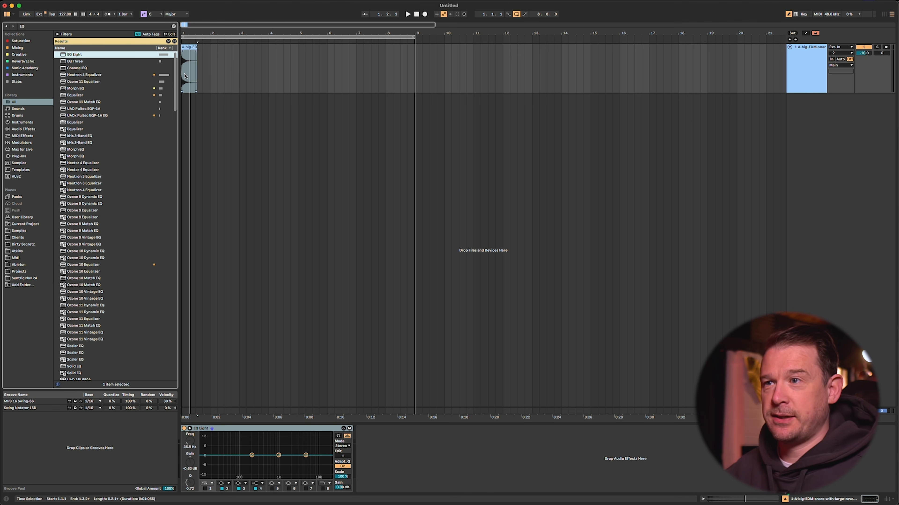
# Step: Switch to Ableton Live and play the snare clip with EQ Eight's frequency display enlarged to inspect its spectrum
pyautogui.click(185, 75)
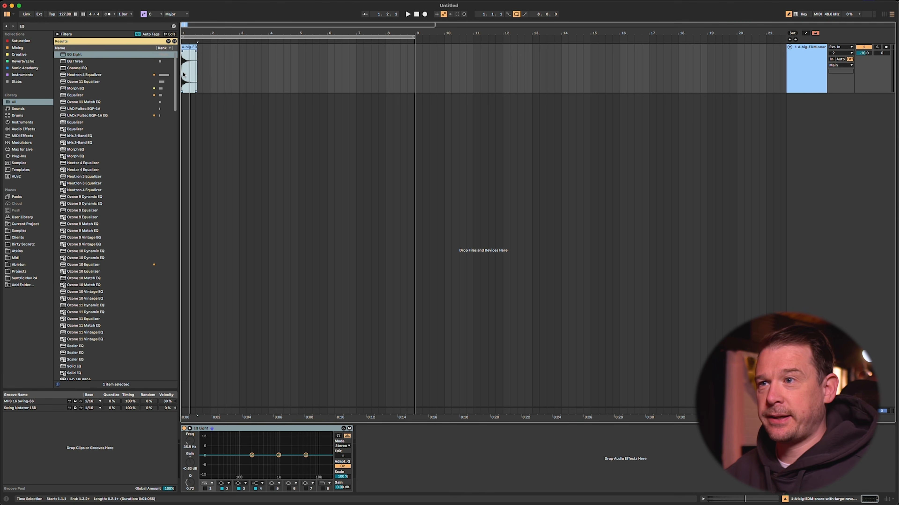
pyautogui.press('space')
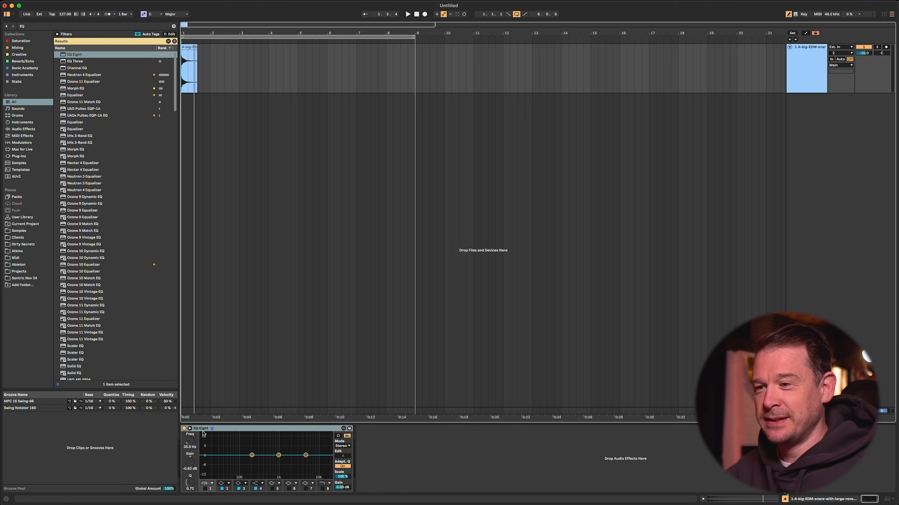
pyautogui.click(190, 428)
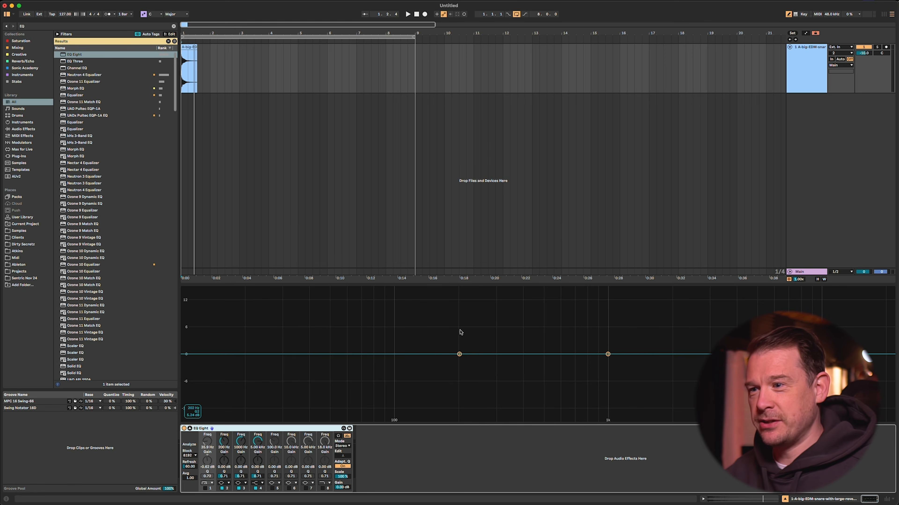
pyautogui.press('space')
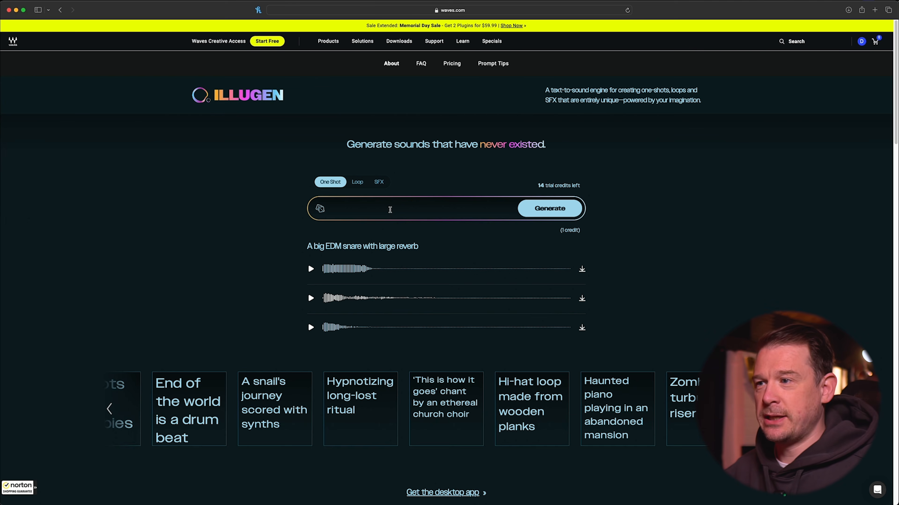
# Step: Switch back to Illugen and generate a 140 BPM loop from the prompt "Amen style break"
pyautogui.click(350, 182)
pyautogui.write('Amen style break')
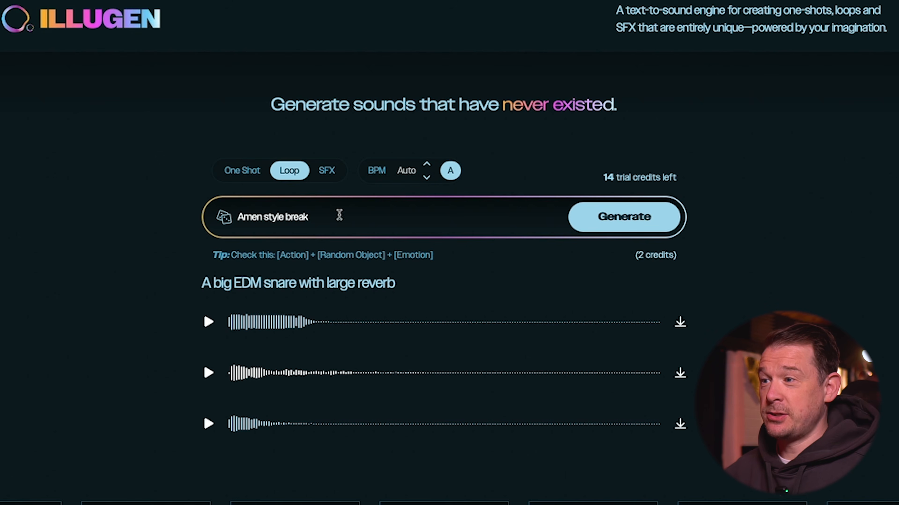
pyautogui.click(407, 171)
pyautogui.write('145')
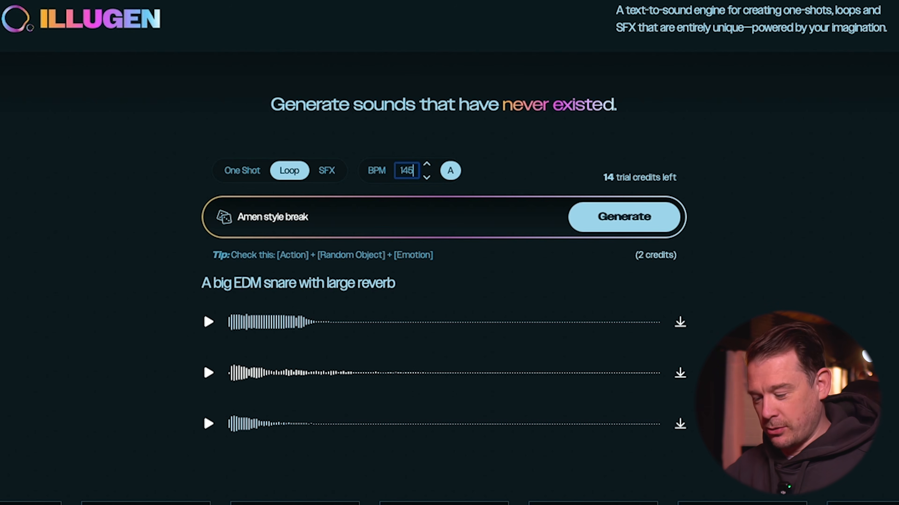
pyautogui.press('BackSpace')
pyautogui.click(519, 154)
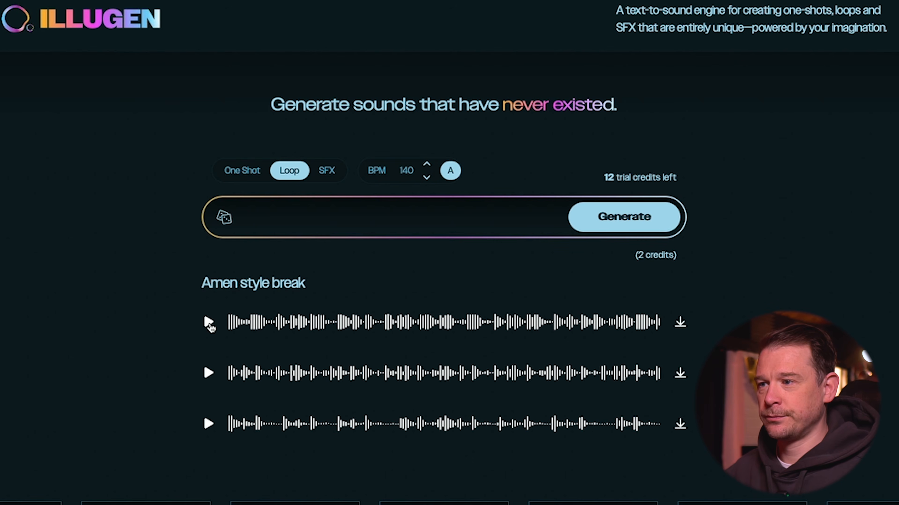
# Step: Listen to all three generated Amen style break loops, then stop playback
pyautogui.click(209, 322)
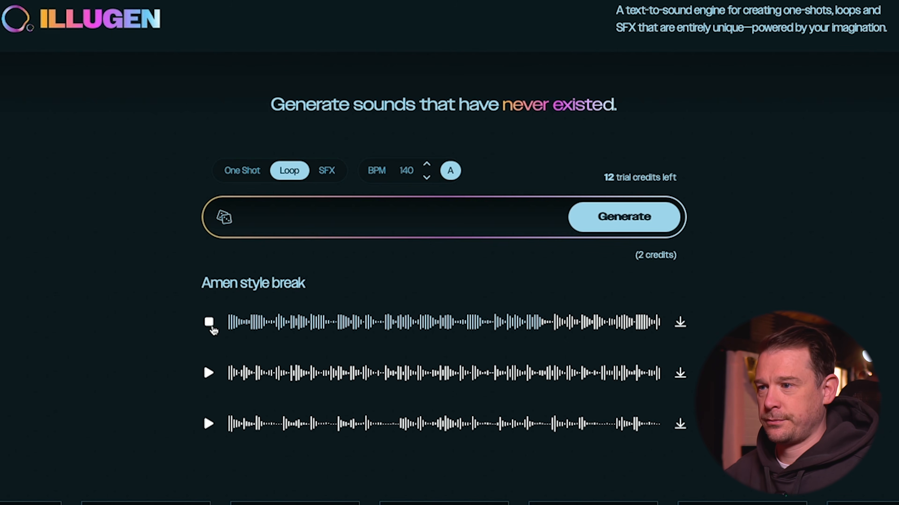
pyautogui.click(209, 375)
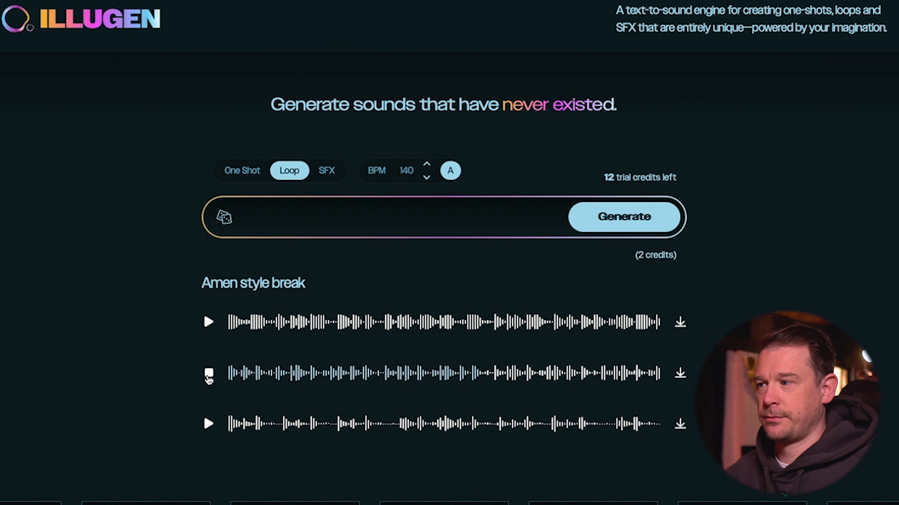
pyautogui.click(209, 424)
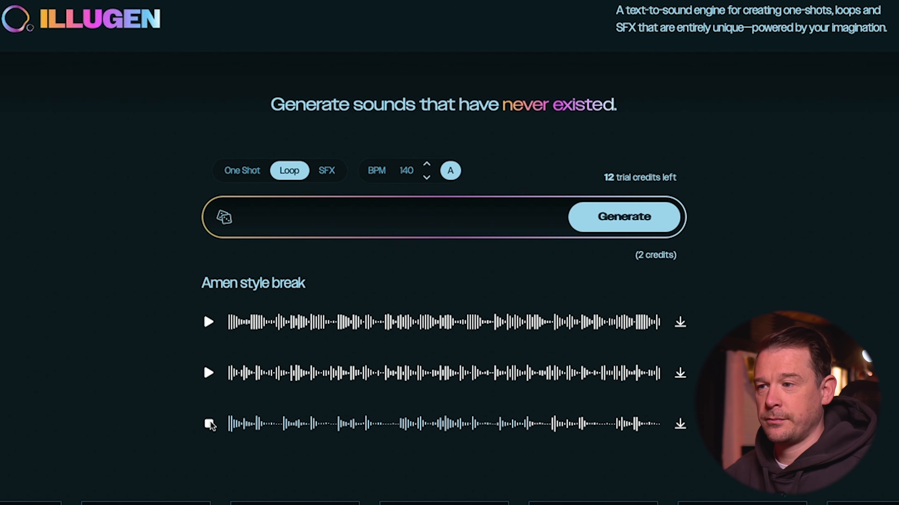
pyautogui.click(210, 424)
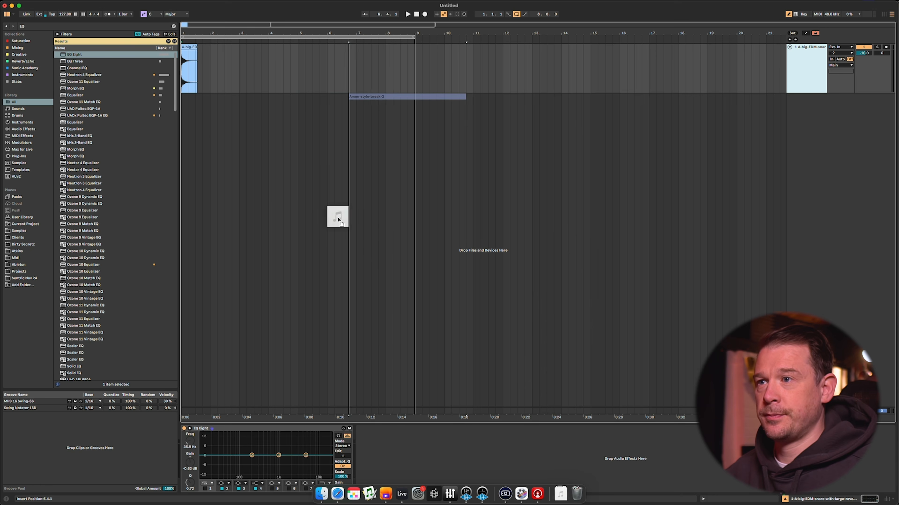
# Step: Place Amen-style-break-2 on the Ableton Live audio track looped to eight bars, and set the project tempo to 140 BPM
pyautogui.moveTo(337, 215); pyautogui.dragTo(185, 76)
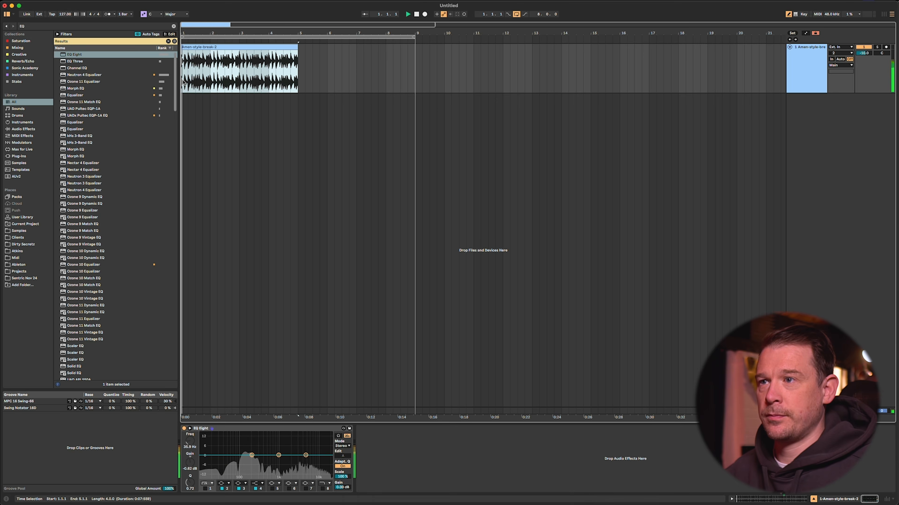
pyautogui.moveTo(298, 50); pyautogui.dragTo(415, 49)
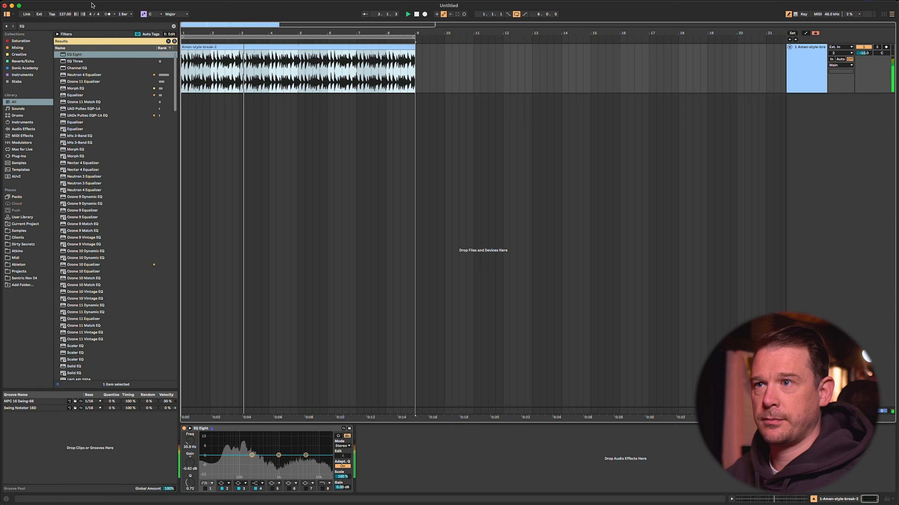
pyautogui.moveTo(65, 14); pyautogui.dragTo(65, 5)
# Step: Set the break clip's warp mode to Beats, preserving transients with transient looping off and the envelope at 50
pyautogui.click(261, 292)
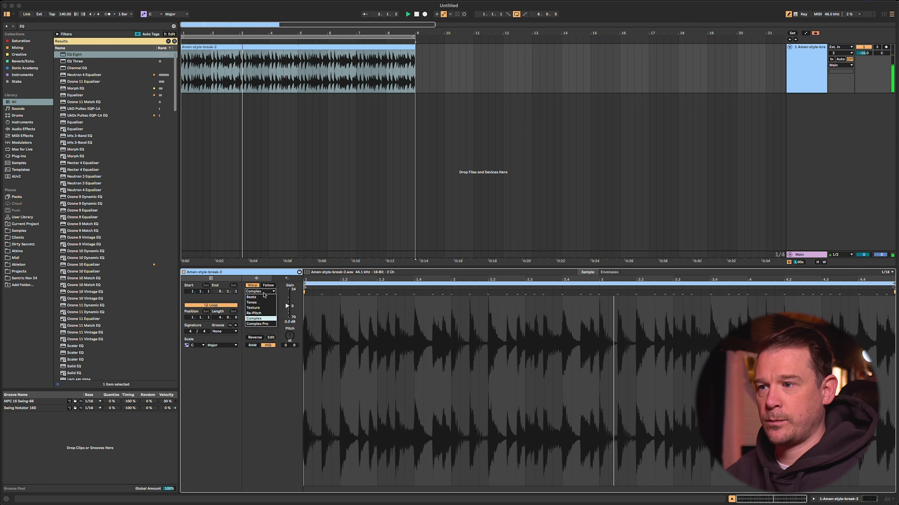
pyautogui.click(263, 298)
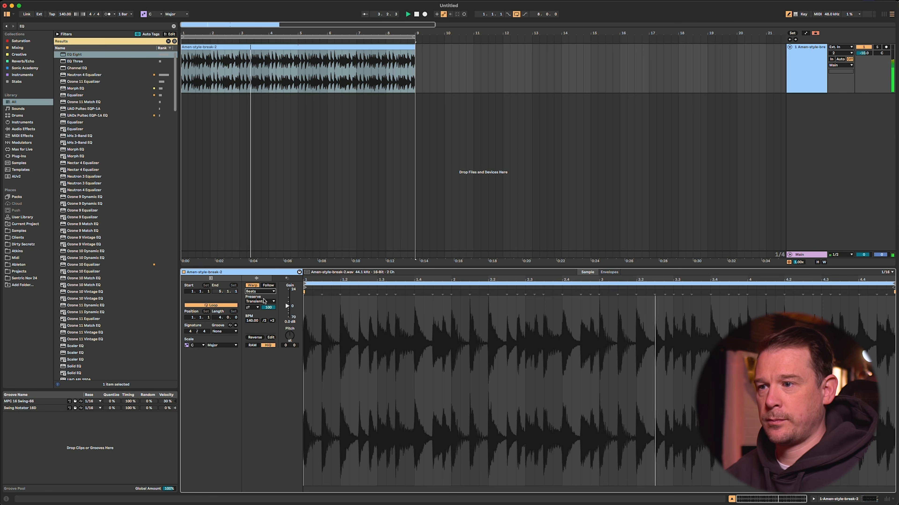
pyautogui.click(252, 307)
pyautogui.click(253, 313)
pyautogui.moveTo(269, 307); pyautogui.dragTo(269, 326)
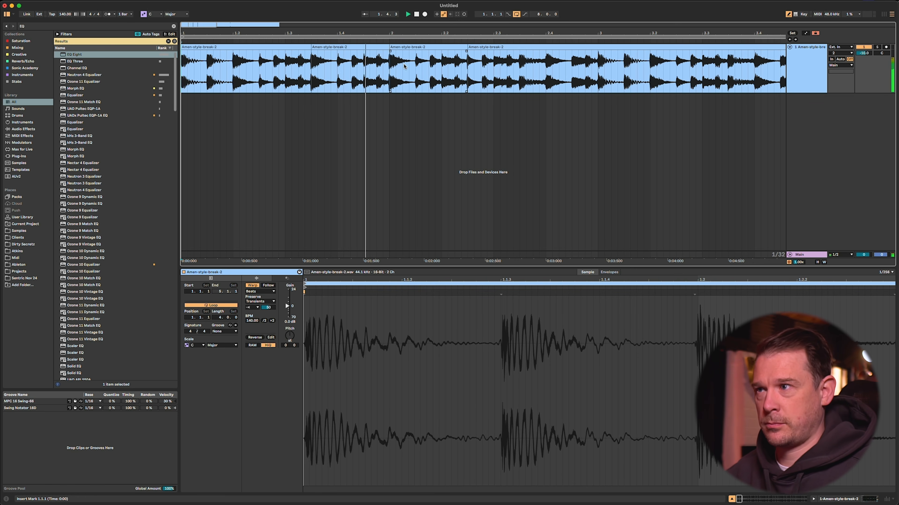
# Step: Add a second audio track below the first break, holding the Amen-style-break-1 loop over eight bars
pyautogui.moveTo(451, 33); pyautogui.dragTo(452, 16)
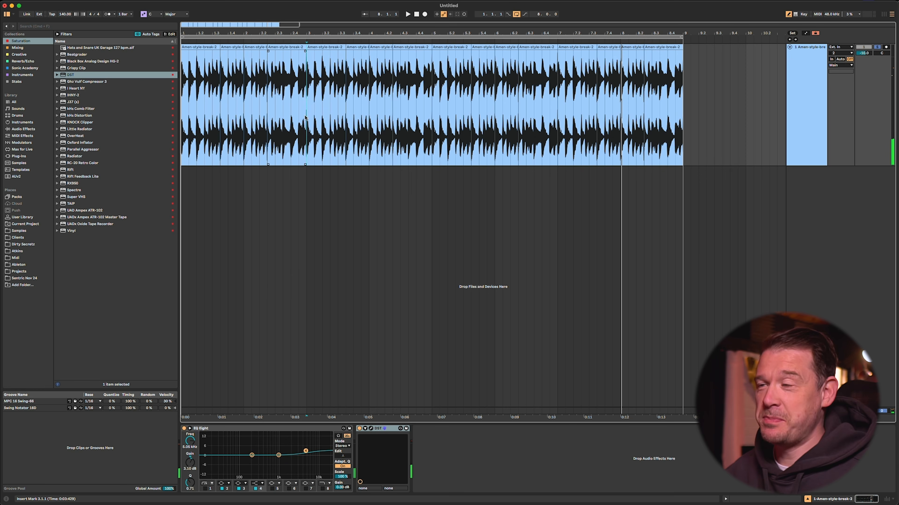
pyautogui.press('super+t')
pyautogui.click(353, 223)
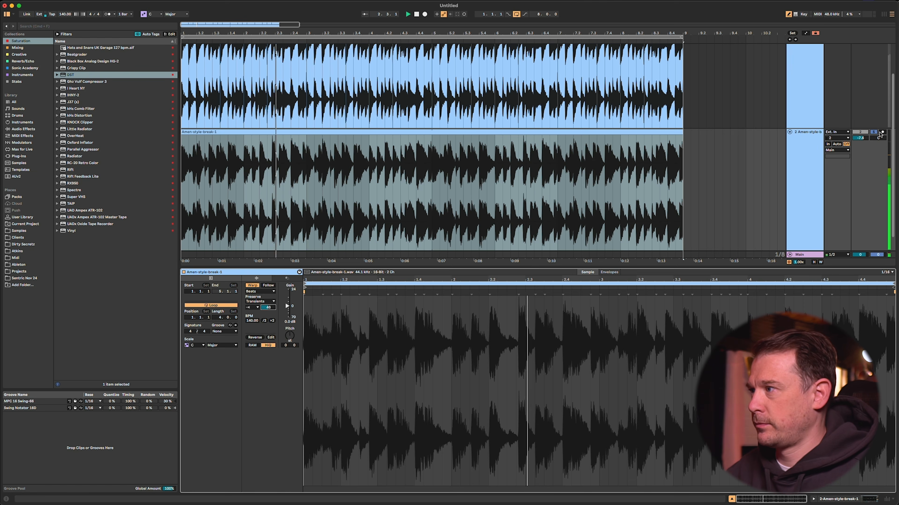
# Step: Set the second break track's volume to -4.5 dB and its clip's transient envelope to 100
pyautogui.moveTo(860, 138); pyautogui.dragTo(860, 132)
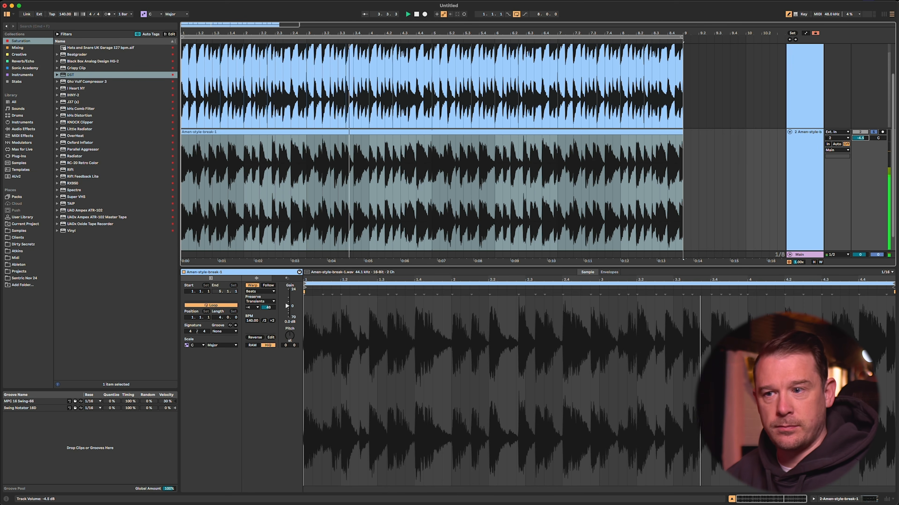
pyautogui.moveTo(268, 307); pyautogui.dragTo(269, 302)
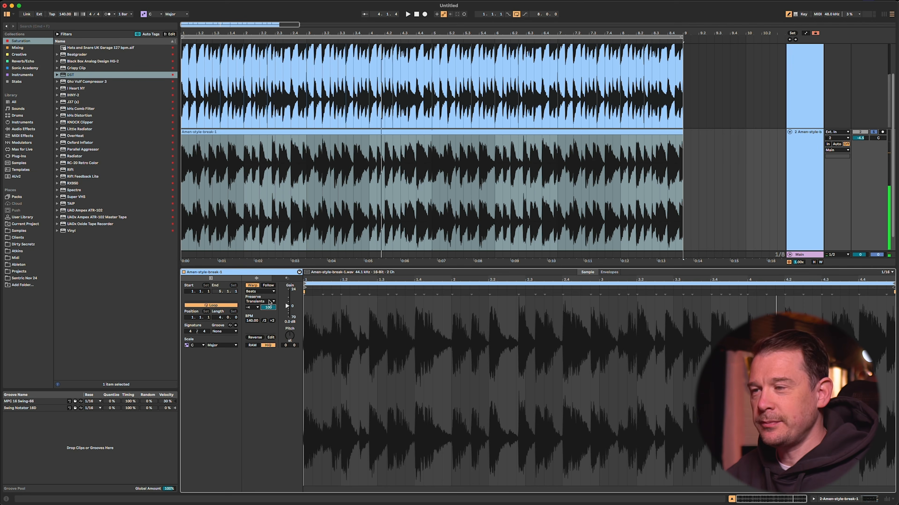
# Step: Set the Amen-style-break-1 clip's warp mode to Complex and play the layered breaks from the first bar
pyautogui.click(270, 292)
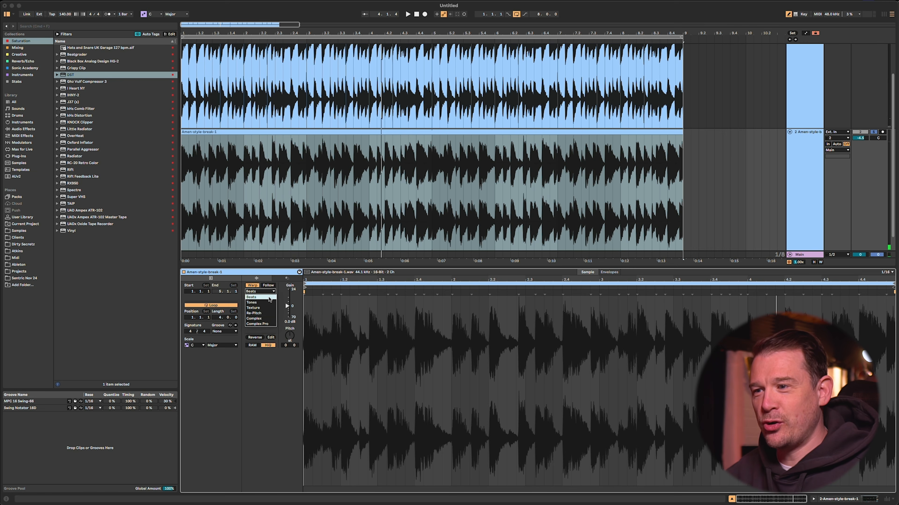
pyautogui.click(257, 319)
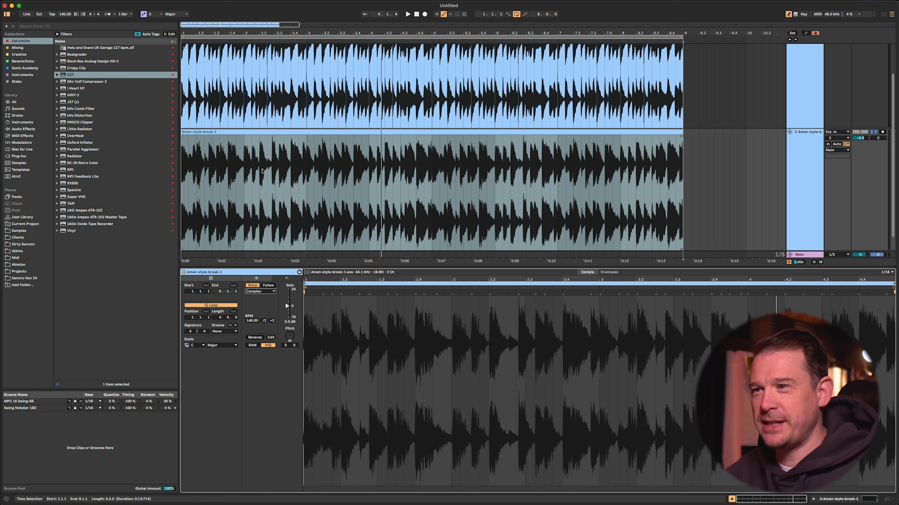
pyautogui.click(184, 174)
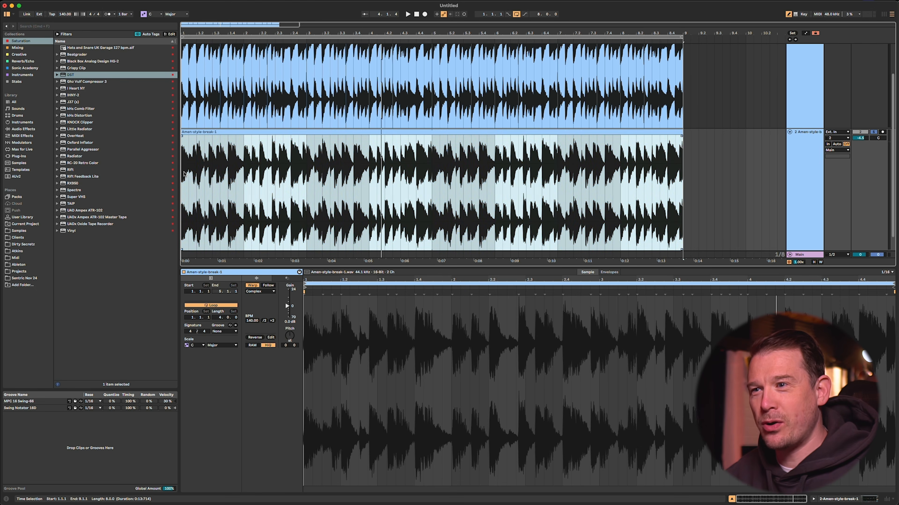
pyautogui.click(184, 174)
pyautogui.press('space')
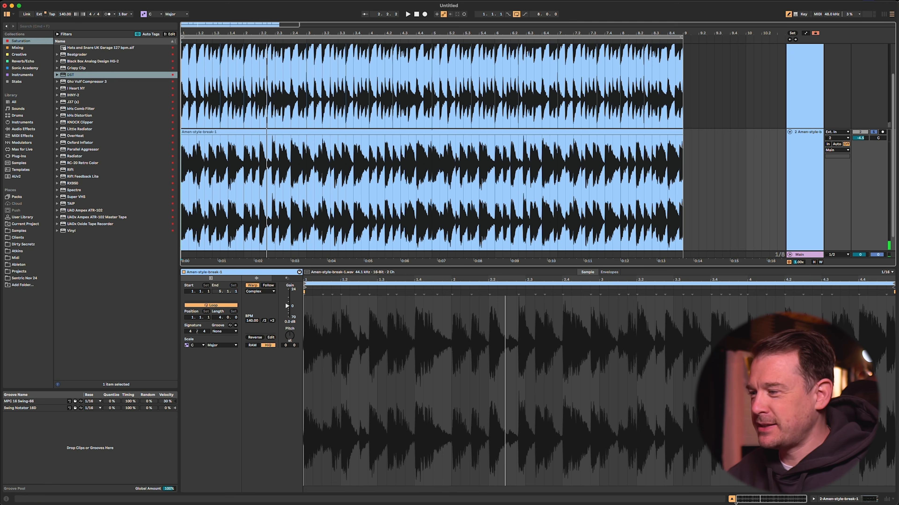
pyautogui.click(733, 499)
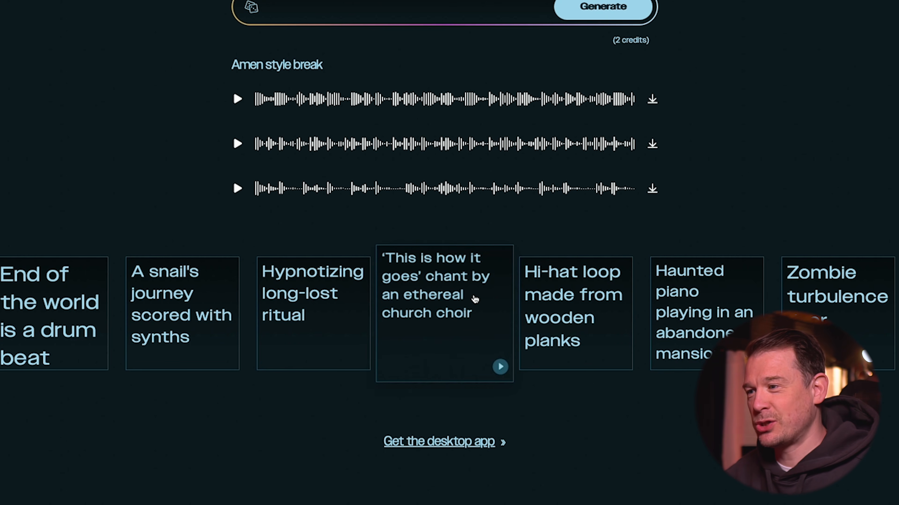
# Step: Switch to Illugen and generate a 140 BPM loop from the prompt: male rapper spoken word says "Bring the beat back"
pyautogui.scroll(4, 476, 300)
pyautogui.click(385, 138)
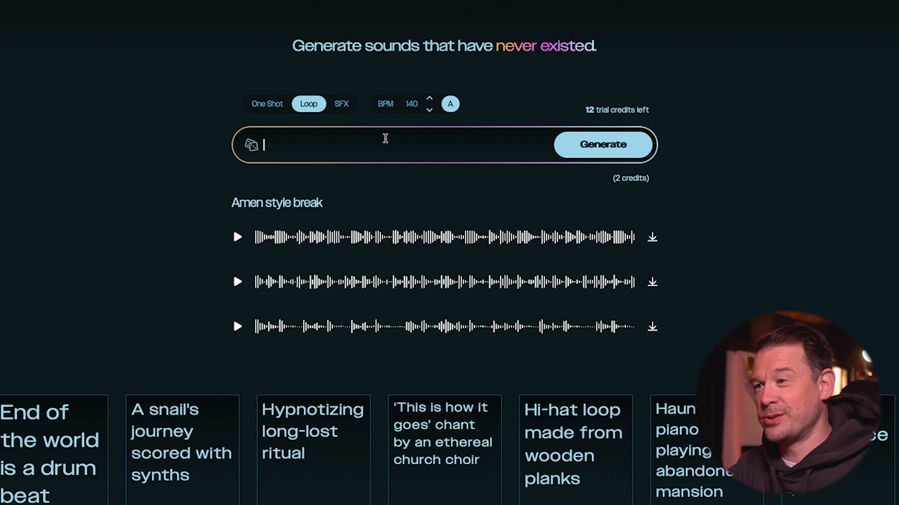
pyautogui.write('male rapper')
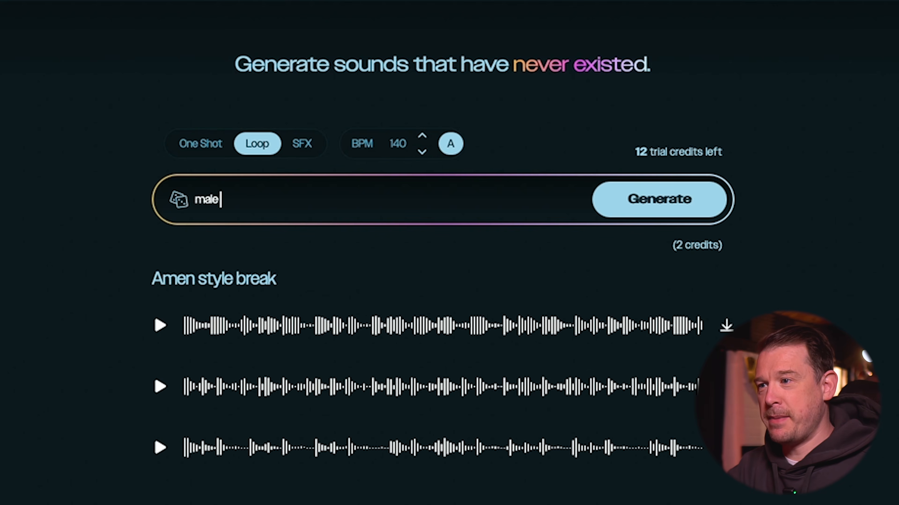
pyautogui.write('spoken word')
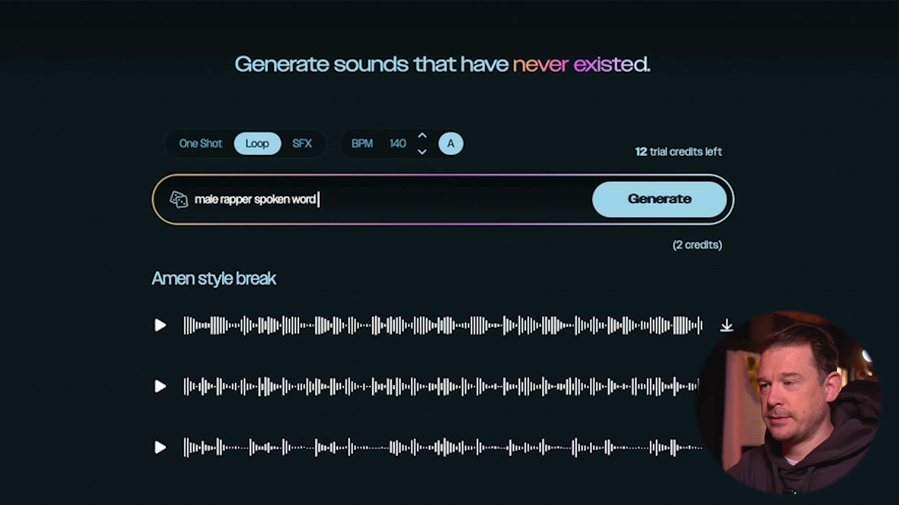
pyautogui.write(' says "Bring the beat back')
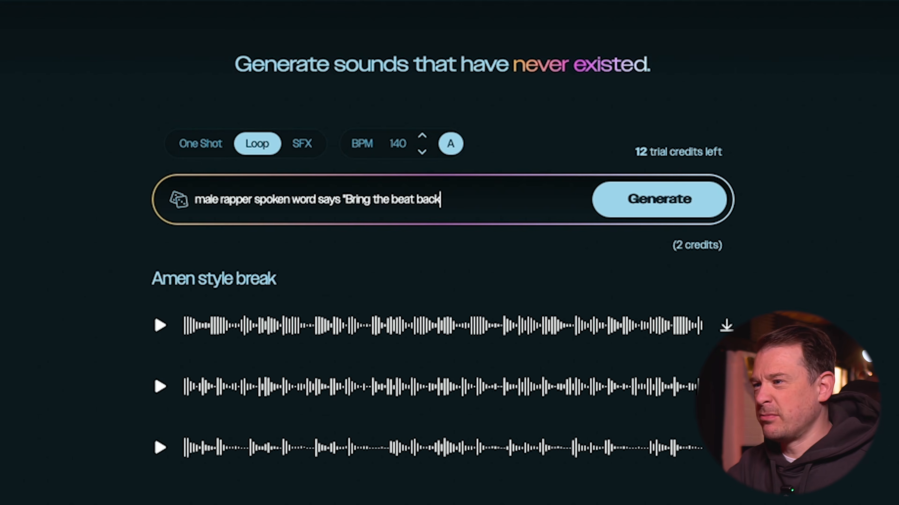
# Step: Audition the three generated rapper vocal takes one after another
pyautogui.click(161, 326)
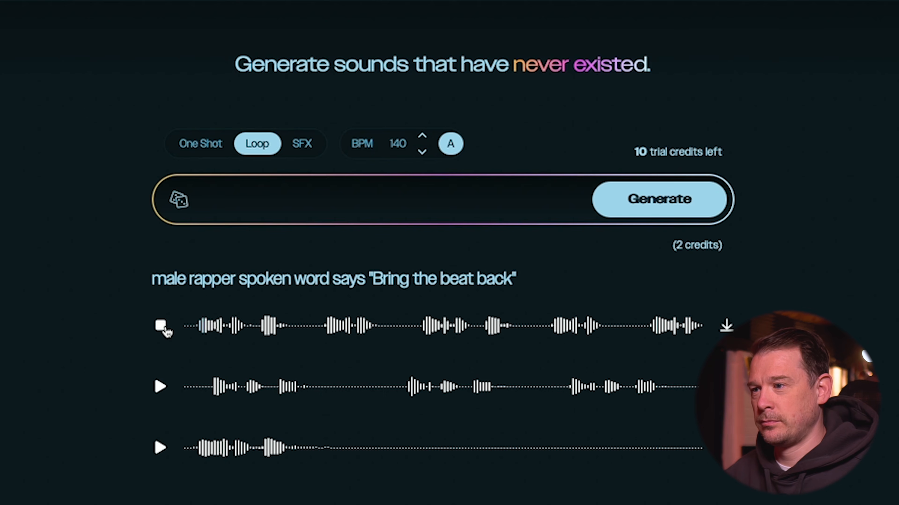
pyautogui.click(161, 387)
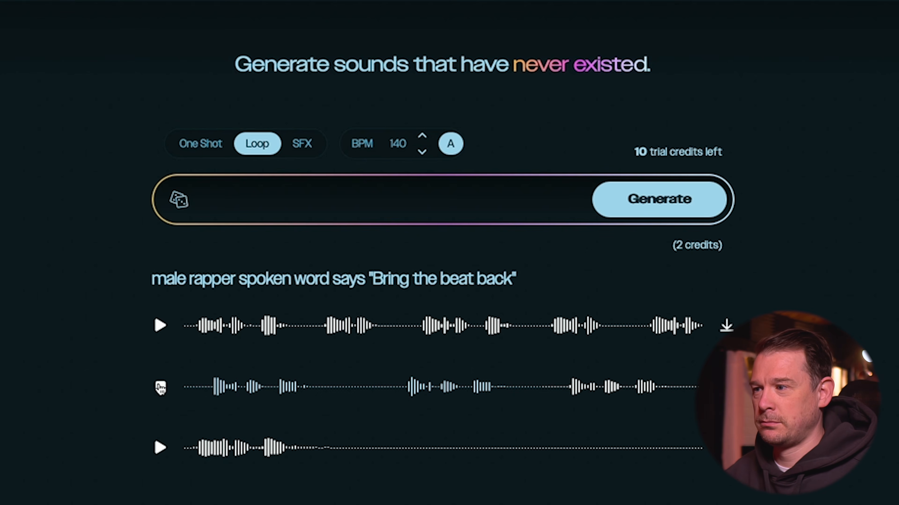
pyautogui.click(161, 387)
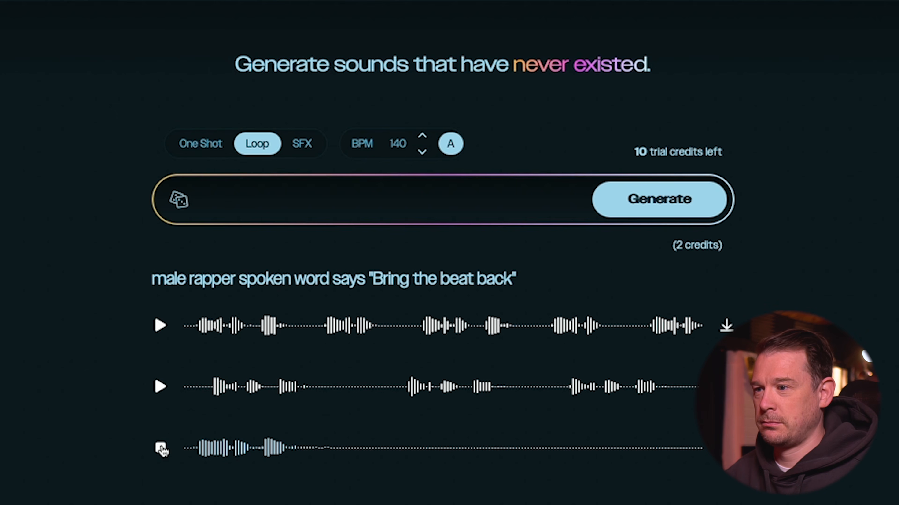
pyautogui.click(161, 449)
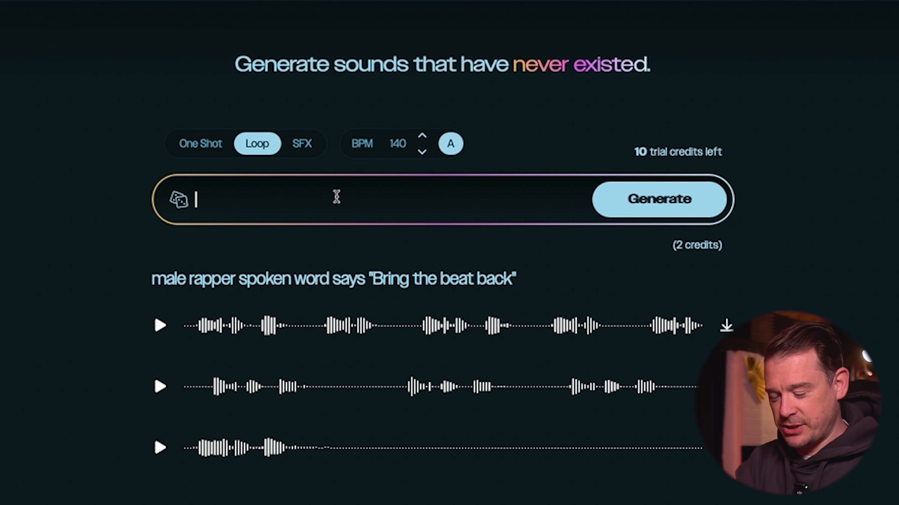
# Step: Generate a 140 BPM loop from the prompt: Group of people chanting "One more tune"
pyautogui.write('Group of people cha')
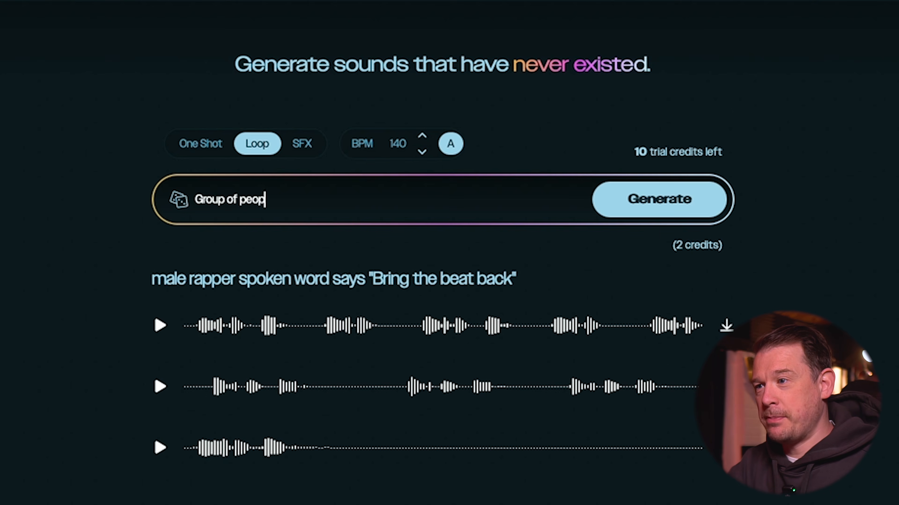
pyautogui.write('nting "One more tunme')
pyautogui.press('BackSpace')
pyautogui.press('BackSpace')
pyautogui.press('BackSpace')
pyautogui.write('ne')
# Step: Audition all three crowd chant takes
pyautogui.click(162, 325)
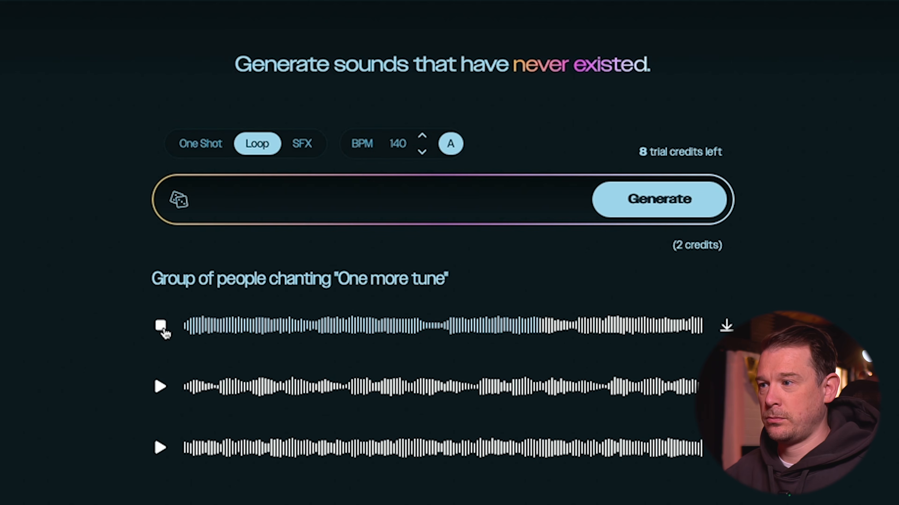
pyautogui.click(161, 326)
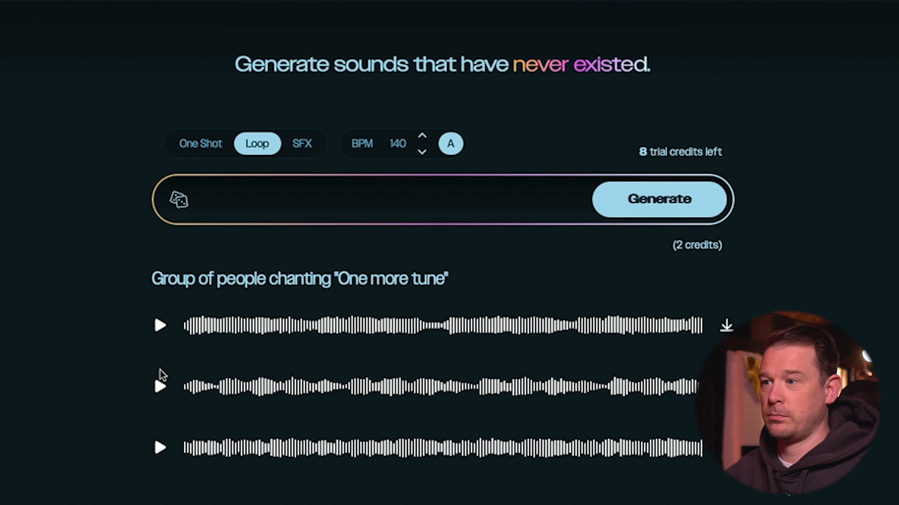
pyautogui.click(162, 387)
pyautogui.click(165, 448)
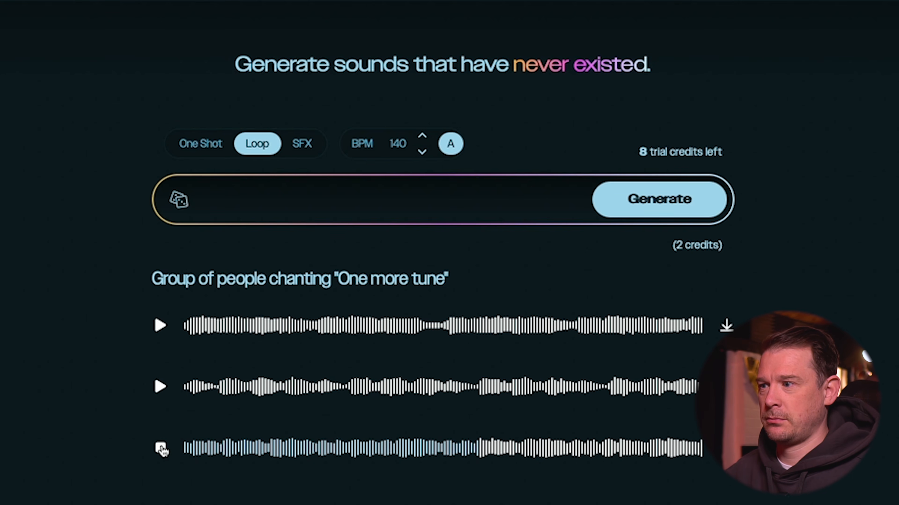
pyautogui.click(162, 449)
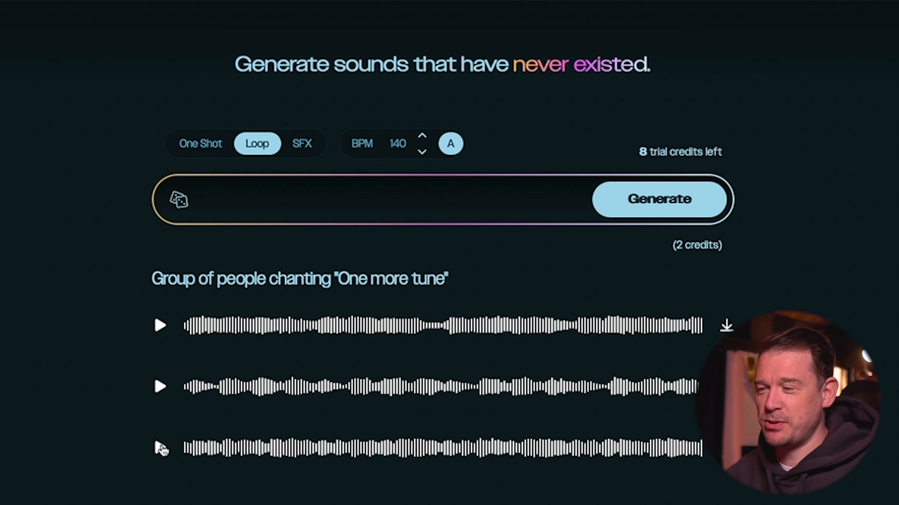
# Step: Download the first chant take and loop it over eight bars on the track below the break in Ableton Live
pyautogui.click(726, 325)
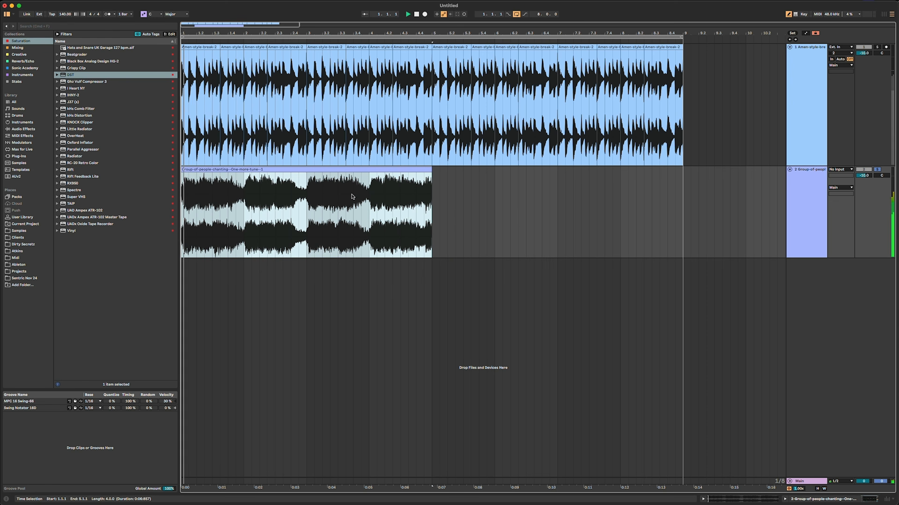
pyautogui.moveTo(432, 174); pyautogui.dragTo(690, 166)
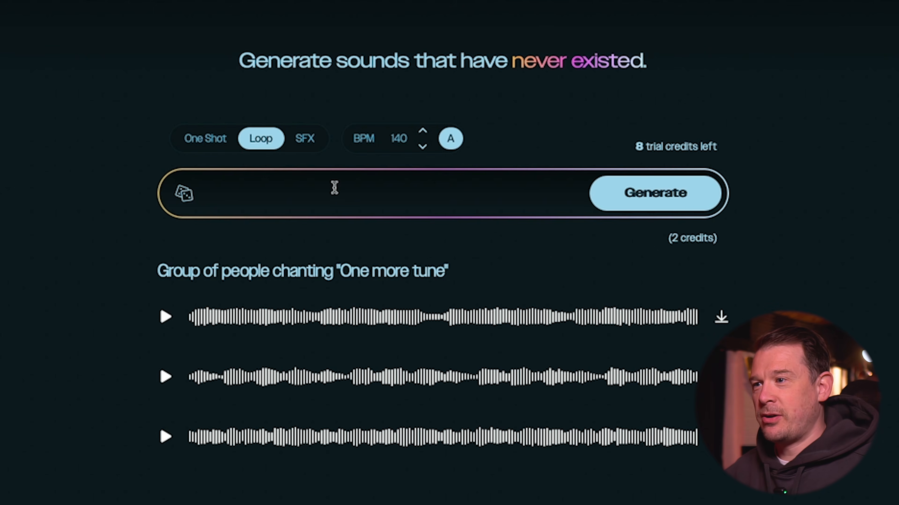
# Step: Return to Illugen and generate a 140 BPM loop from the prompt "Atmospheric jungle pad in Em"
pyautogui.write('Atmospheric pa')
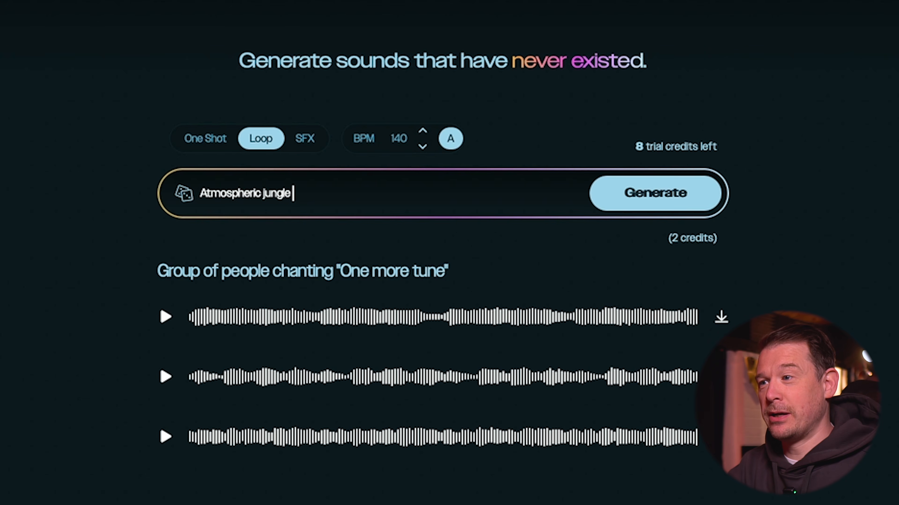
pyautogui.write('ngle pad in Em')
pyautogui.click(674, 195)
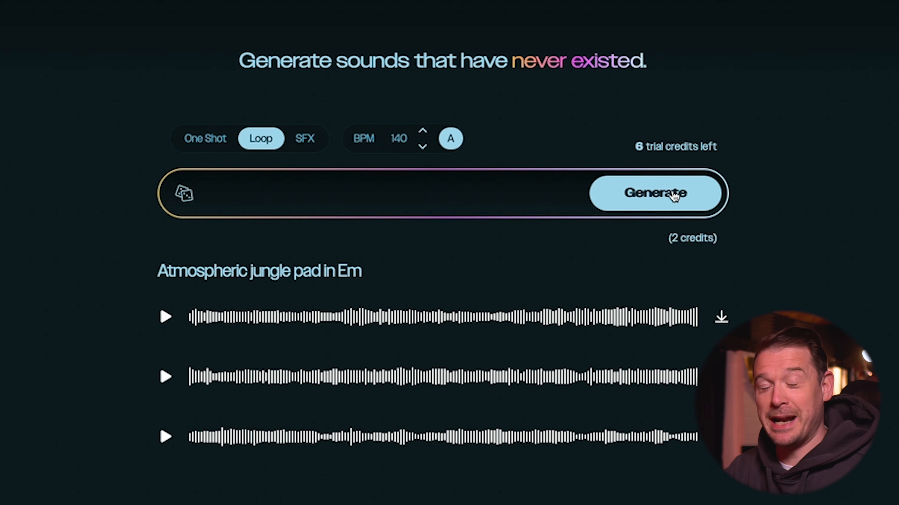
# Step: Audition the first and second jungle pad takes, replaying the second one
pyautogui.click(166, 317)
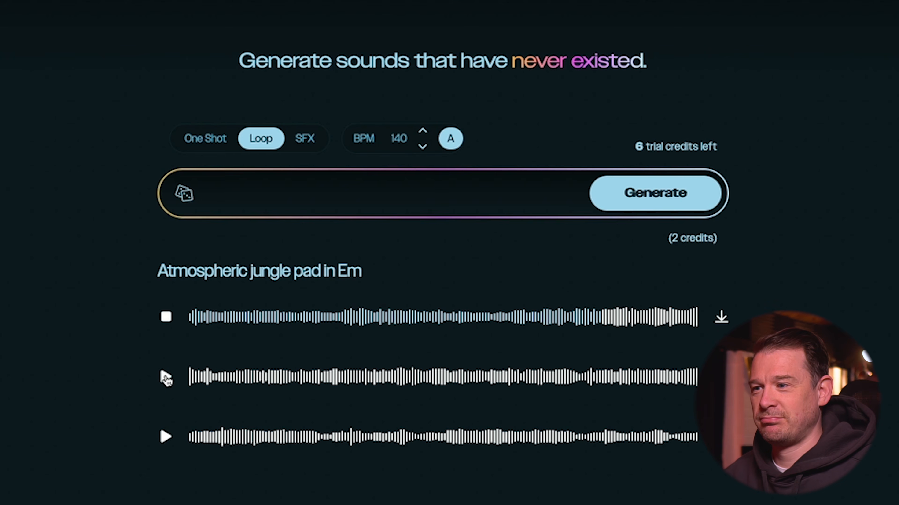
pyautogui.click(166, 377)
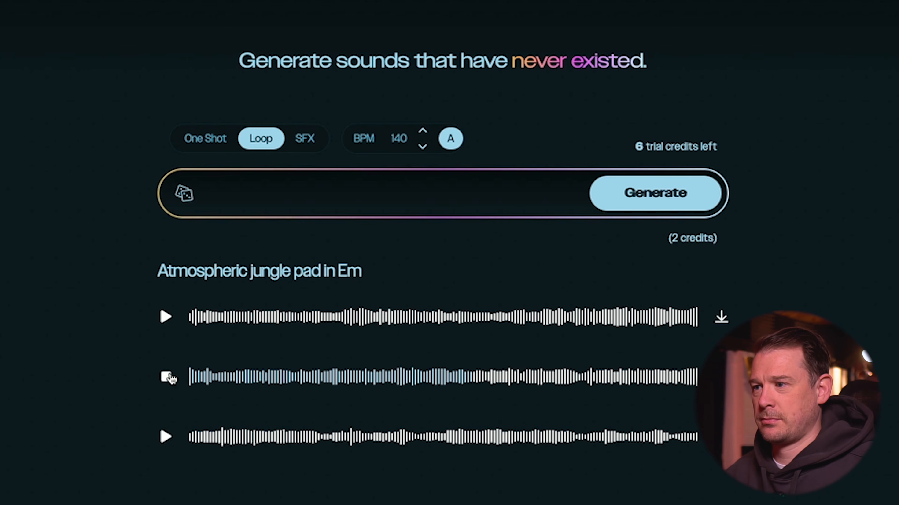
pyautogui.click(166, 377)
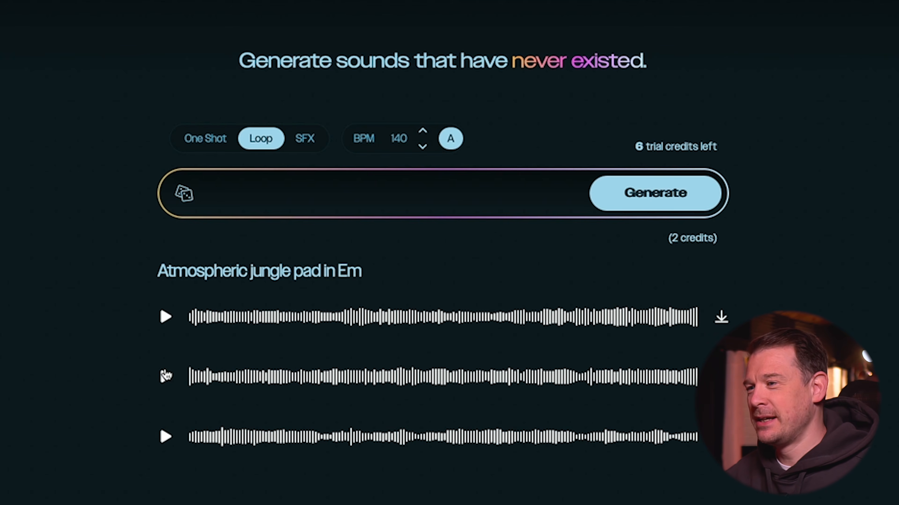
pyautogui.click(165, 375)
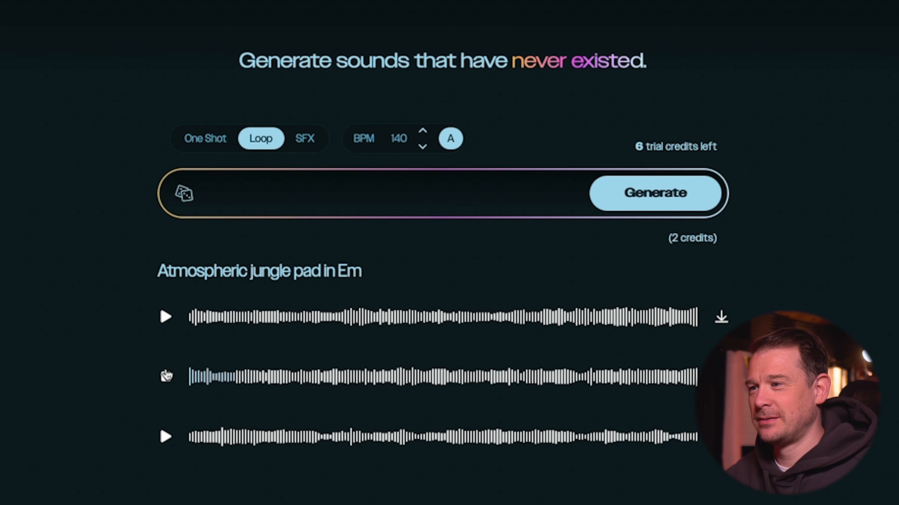
pyautogui.click(165, 375)
# Step: Reuse the previous prompt with "jungle" replaced, generating "Atmospheric drum and bass pad in Em" as a loop
pyautogui.moveTo(381, 270); pyautogui.dragTo(171, 256)
pyautogui.hotkey('ctrl', 'c')
pyautogui.click(243, 203)
pyautogui.hotkey('ctrl', 'v')
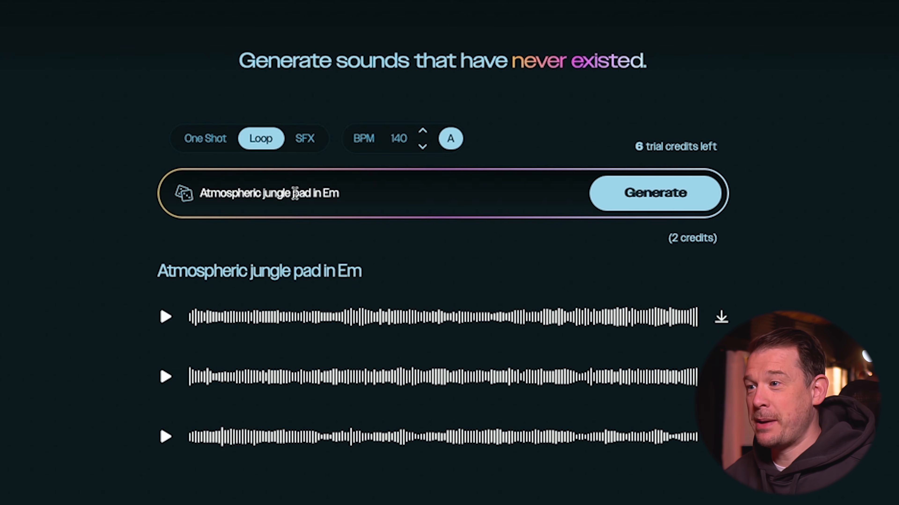
pyautogui.doubleClick(280, 193)
# Step: Audition the three drum and bass pad takes, coming back to the second one
pyautogui.click(166, 316)
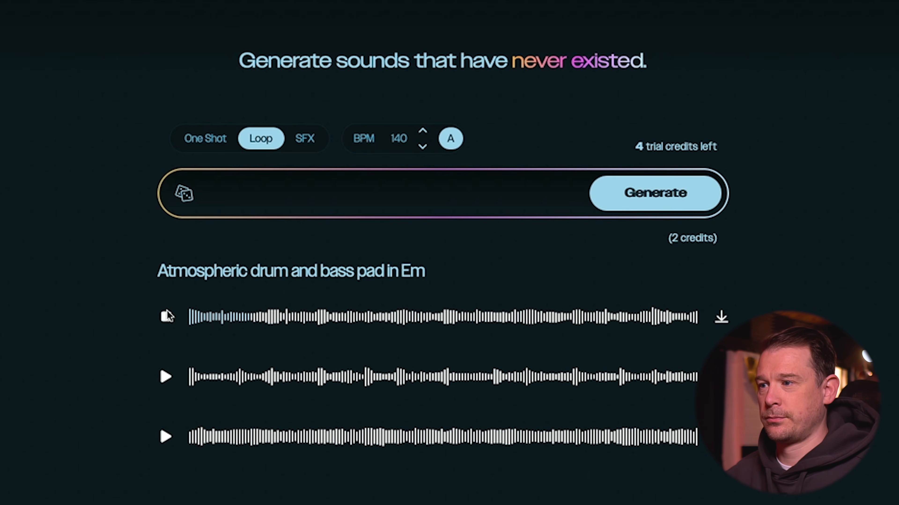
pyautogui.click(167, 317)
pyautogui.click(166, 377)
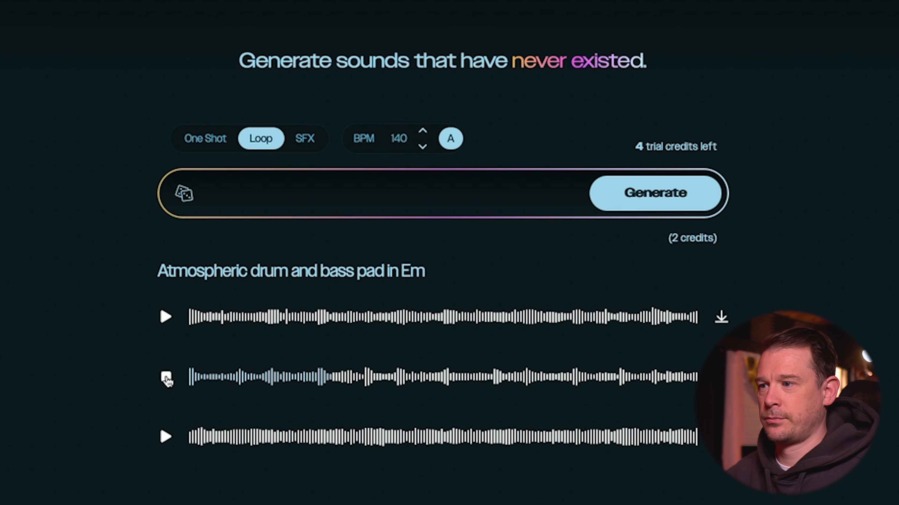
pyautogui.click(166, 377)
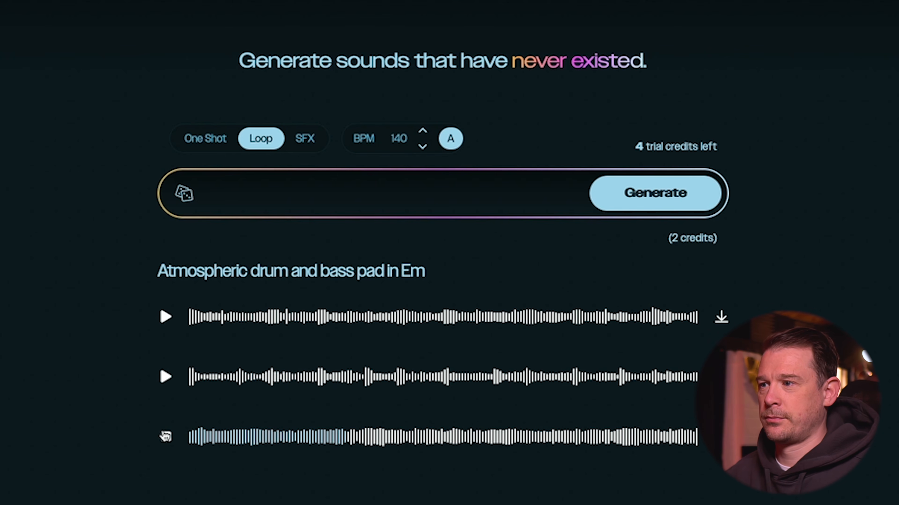
pyautogui.click(165, 436)
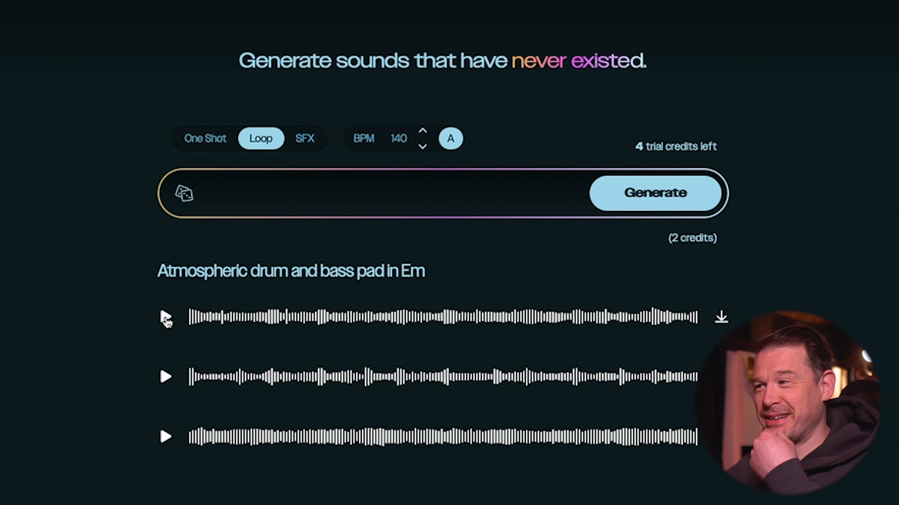
pyautogui.click(165, 376)
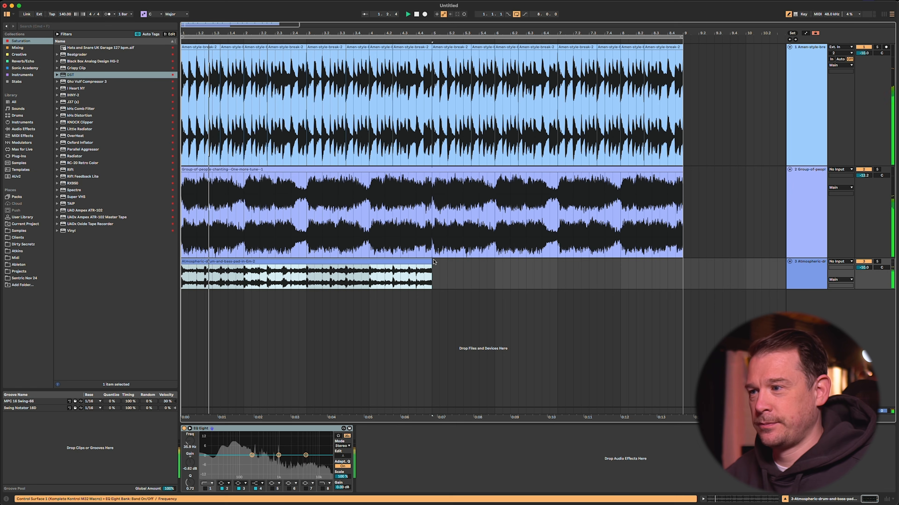
# Step: In Ableton Live, extend the Atmospheric-drum-and-bass-pad-in-Em-2 clip to eight bars and raise its track volume
pyautogui.moveTo(429, 260); pyautogui.dragTo(683, 262)
pyautogui.moveTo(863, 268); pyautogui.dragTo(863, 263)
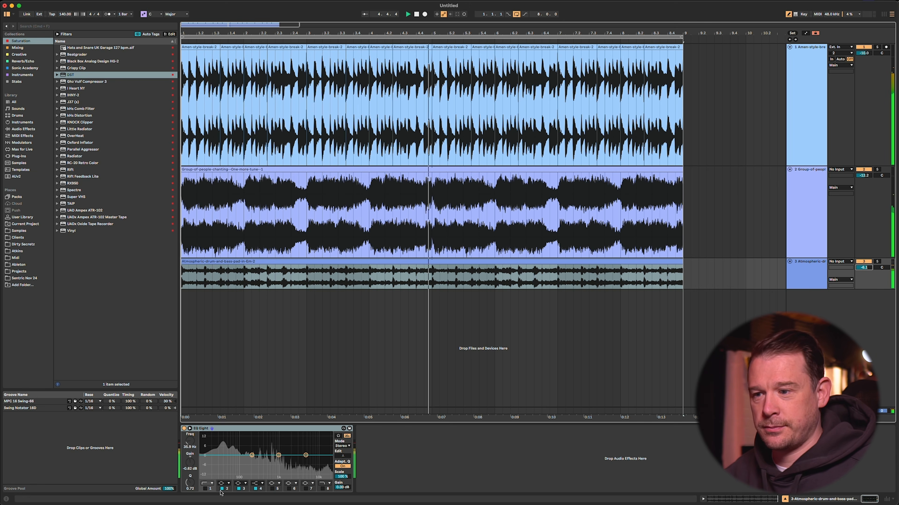
# Step: Enable the band 1 low cut in the pad's EQ Eight and boost band 3 by about 2.6 dB around 979 Hz
pyautogui.click(205, 489)
pyautogui.moveTo(223, 460); pyautogui.dragTo(254, 461)
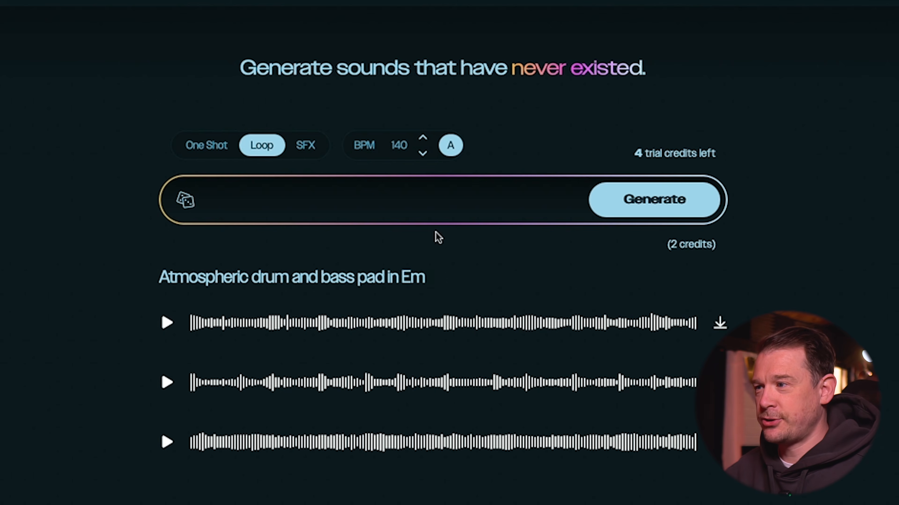
# Step: In Illugen, generate a loop from the prompt "lofi piano in Em, long legato chords"
pyautogui.click(374, 192)
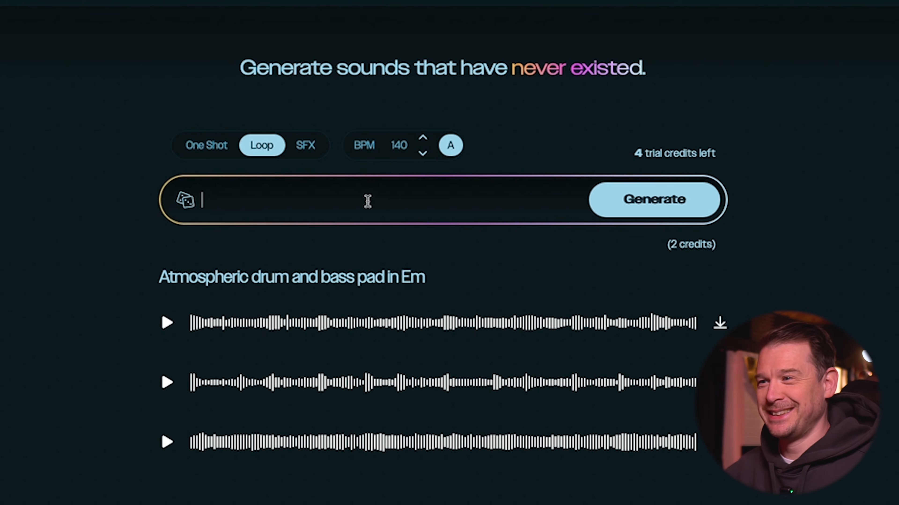
pyautogui.write('lof')
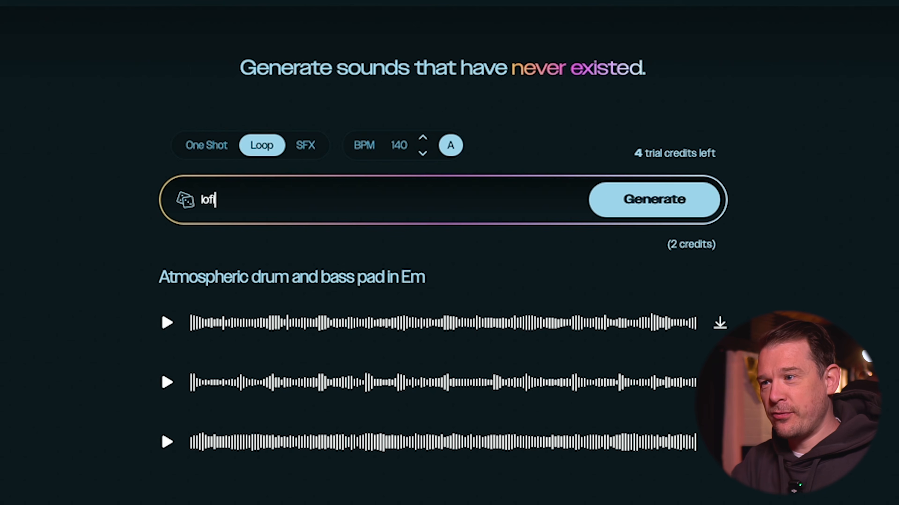
pyautogui.write('i piano in Em')
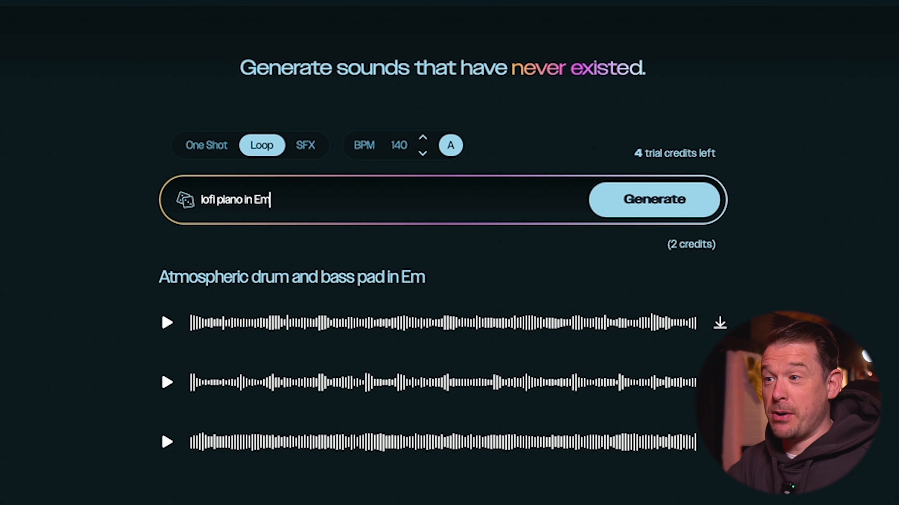
pyautogui.write(', long le')
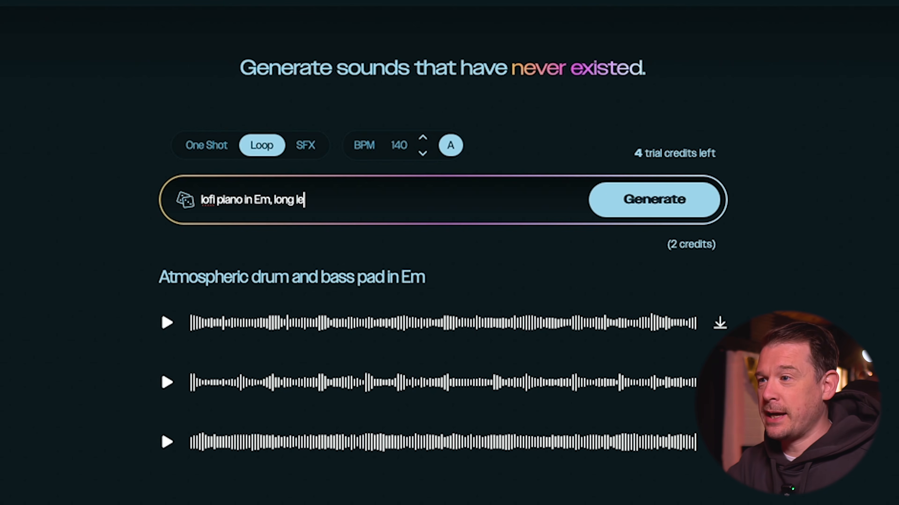
pyautogui.write('gato chords')
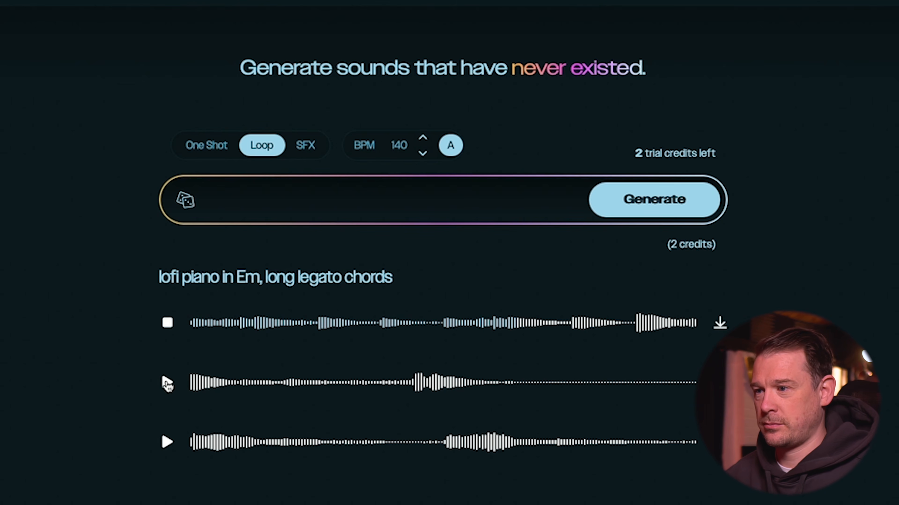
# Step: Audition the three lofi piano takes one after another
pyautogui.click(167, 324)
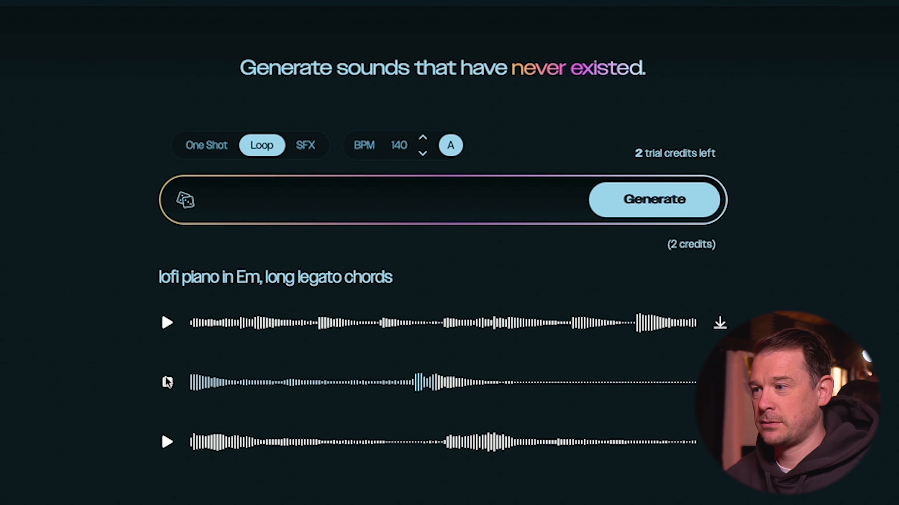
pyautogui.click(168, 382)
pyautogui.click(168, 442)
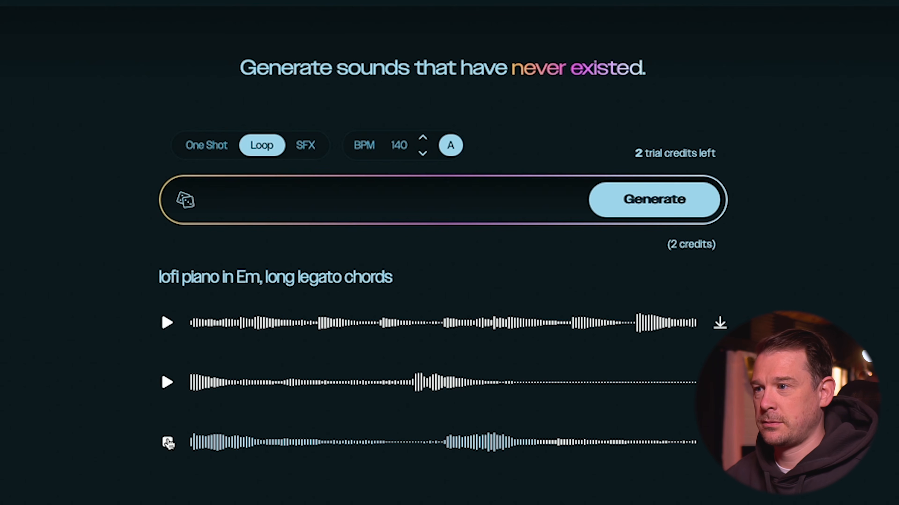
pyautogui.click(168, 442)
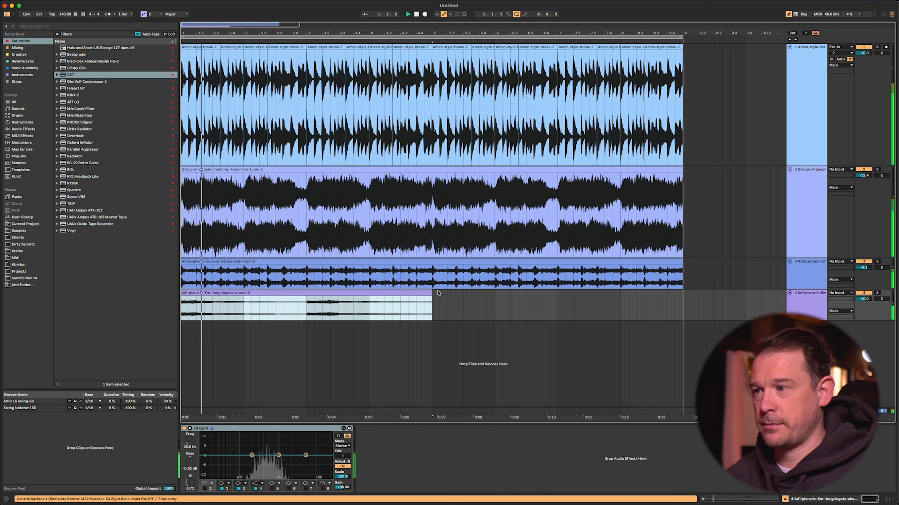
# Step: In Ableton Live, extend the lofi piano clip to eight bars and raise its track volume
pyautogui.moveTo(431, 296); pyautogui.dragTo(683, 296)
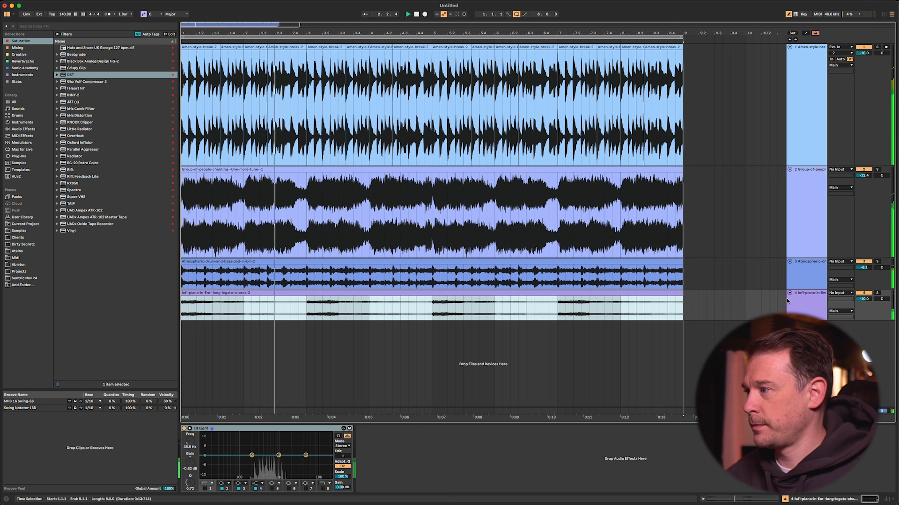
pyautogui.moveTo(861, 299)
pyautogui.mouseDown()
pyautogui.moveTo(861, 279)
pyautogui.moveTo(861, 298)
pyautogui.mouseUp()
pyautogui.click(815, 309)
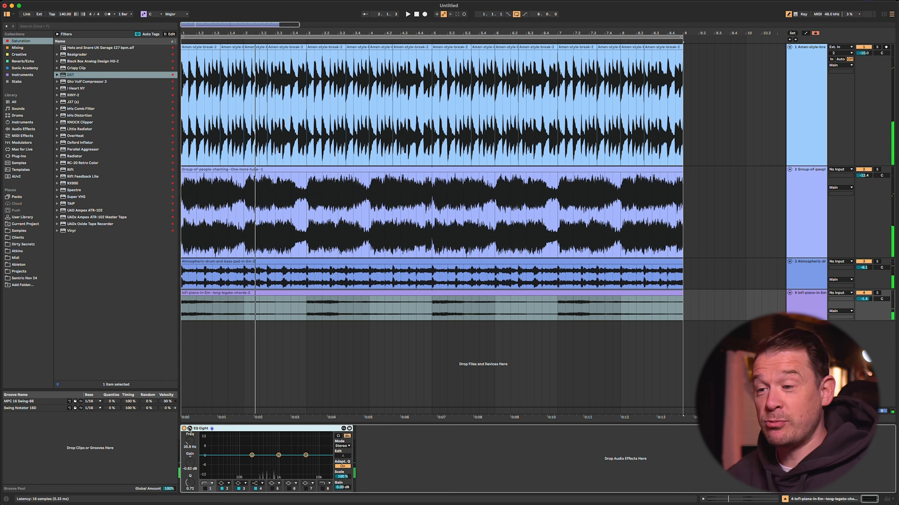
# Step: Solo the lofi piano track and play it back to inspect its spectrum in the expanded EQ Eight display
pyautogui.click(189, 429)
pyautogui.press('s')
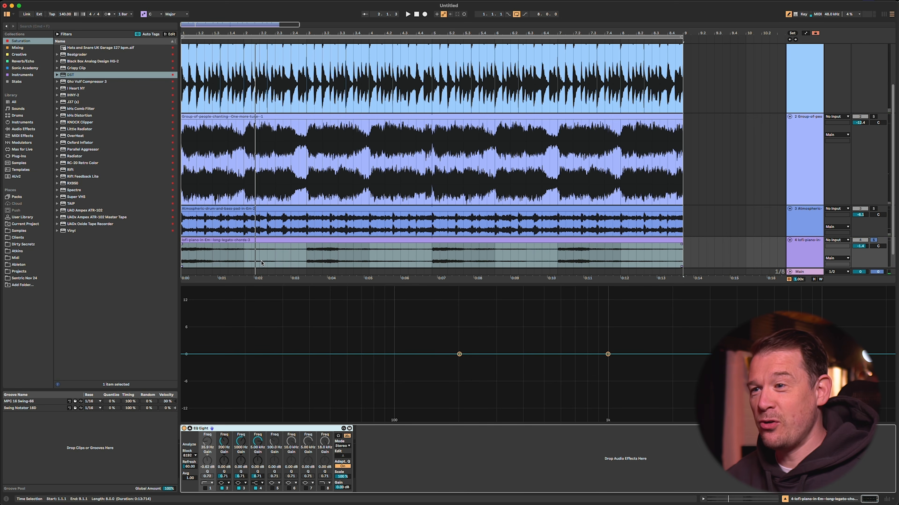
pyautogui.click(183, 258)
pyautogui.press('space')
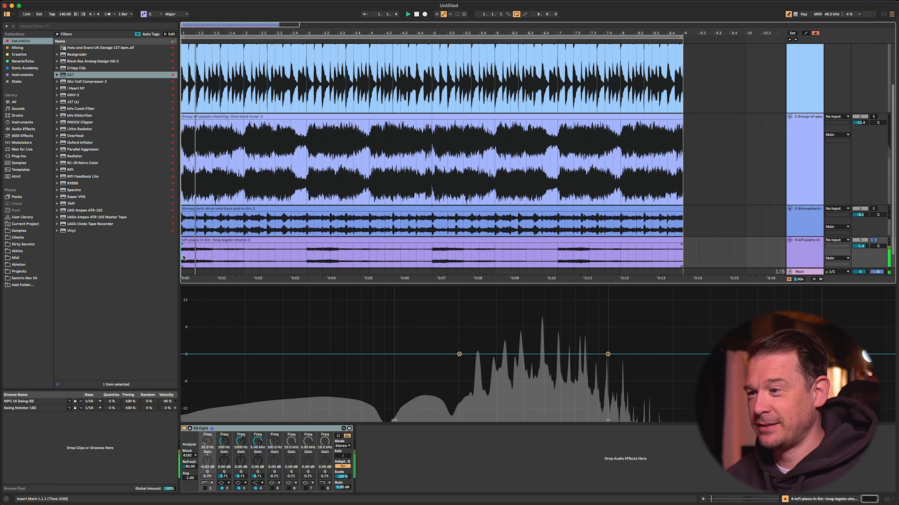
pyautogui.doubleClick(228, 356)
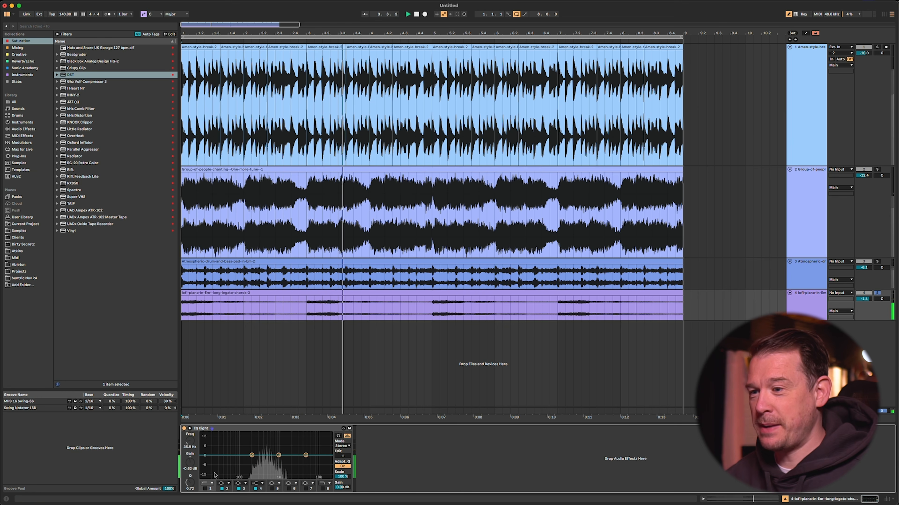
# Step: Enable the lofi piano's EQ Eight band 1 low cut around 240 Hz and band 8 high cut around 5.74 kHz
pyautogui.click(205, 489)
pyautogui.moveTo(222, 460); pyautogui.dragTo(254, 461)
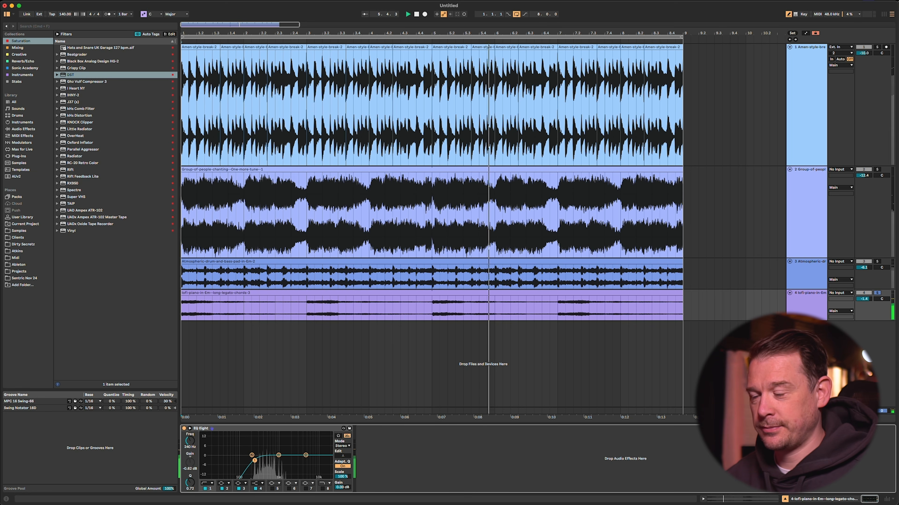
pyautogui.click(322, 489)
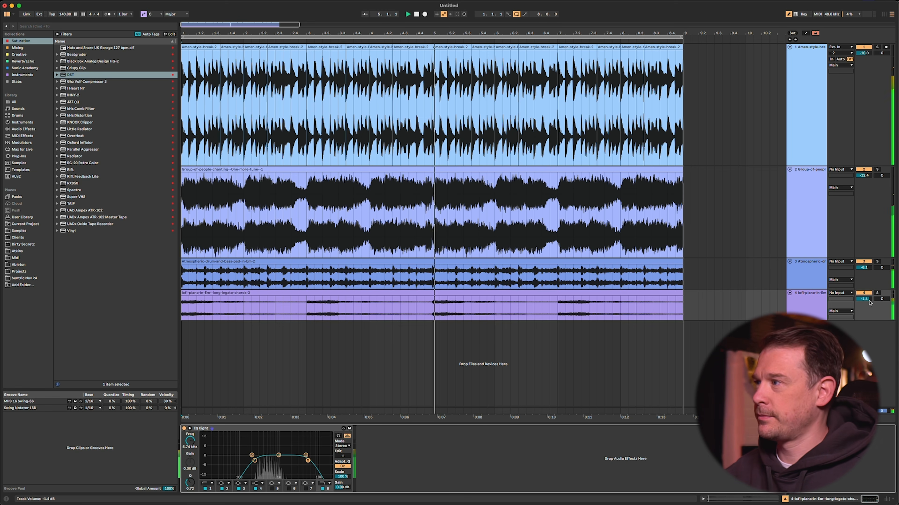
# Step: Lower the volume of the Group-of-people-chanting track slightly
pyautogui.click(807, 204)
pyautogui.press('h')
pyautogui.press('h')
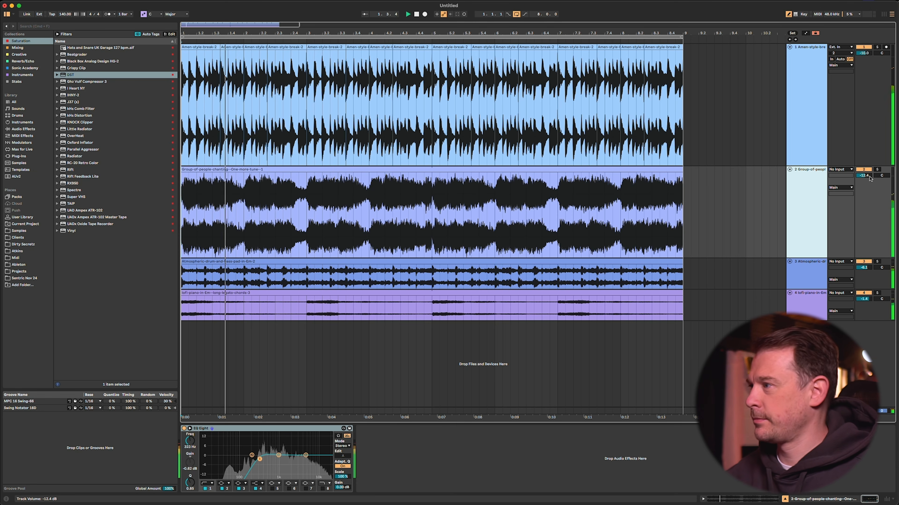
pyautogui.moveTo(870, 179); pyautogui.dragTo(870, 181)
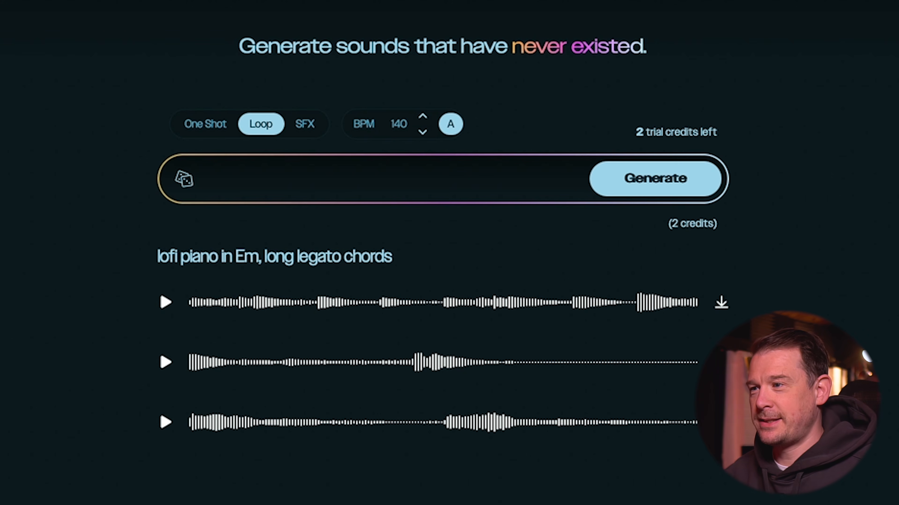
# Step: Return to Illugen and generate a loop from the prompt "Reese bass in Em"
pyautogui.click(366, 183)
pyautogui.write('Reese bass in Em')
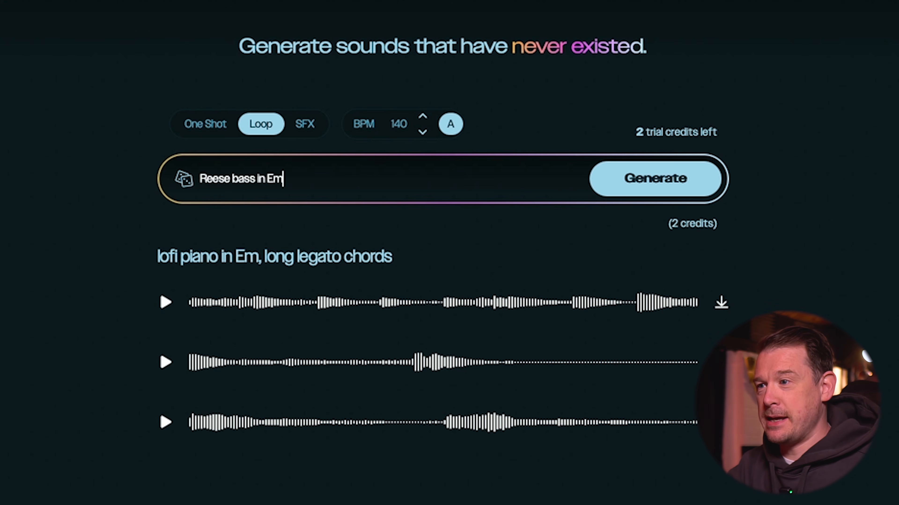
pyautogui.click(669, 183)
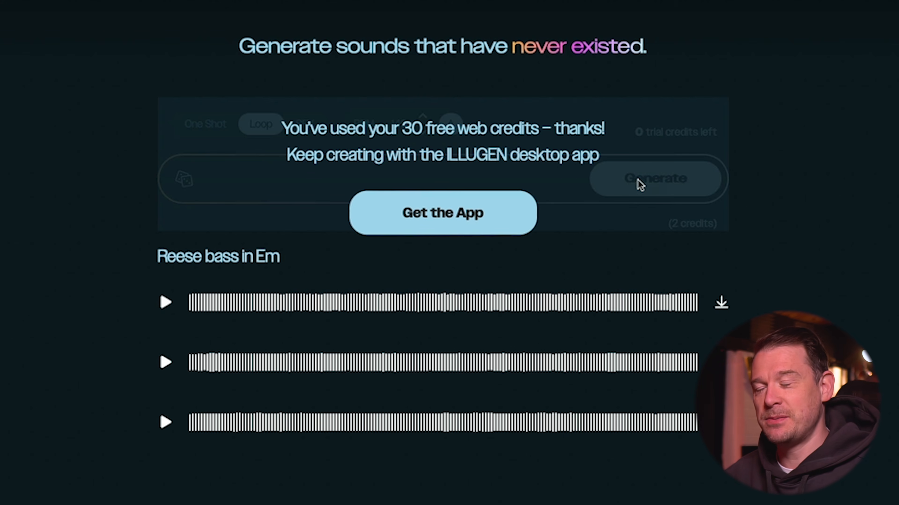
# Step: Audition the three Reese bass takes one after another
pyautogui.click(166, 302)
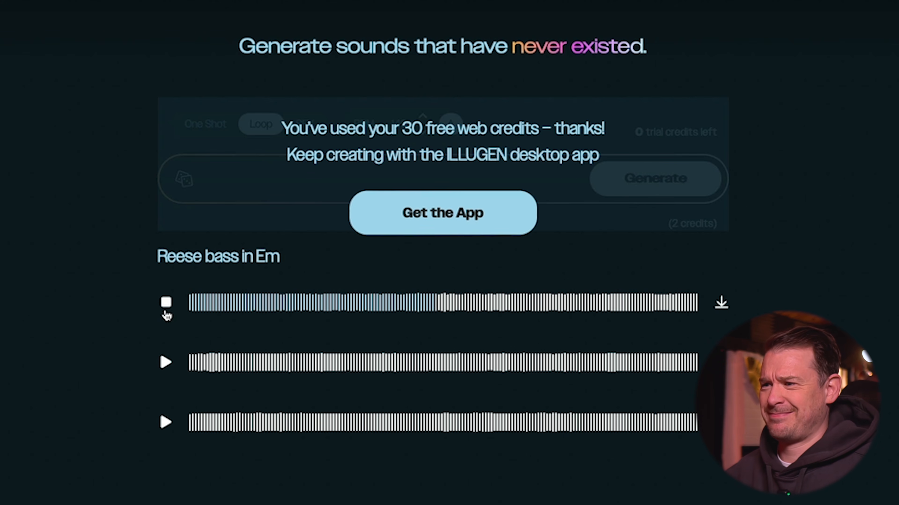
pyautogui.click(167, 302)
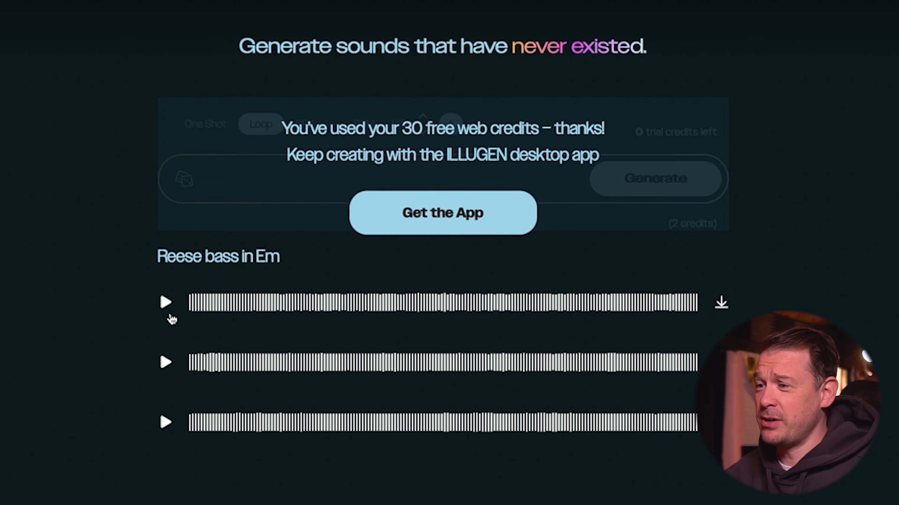
pyautogui.click(165, 362)
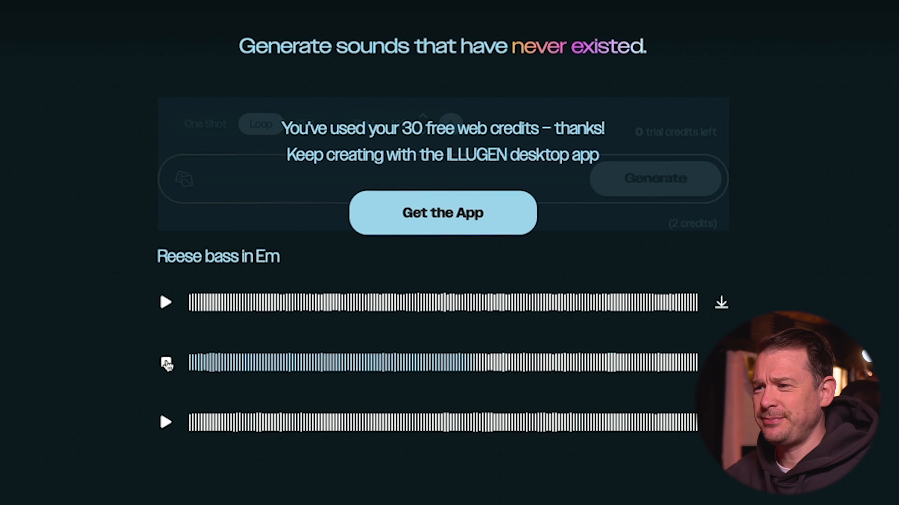
pyautogui.click(167, 363)
pyautogui.click(167, 425)
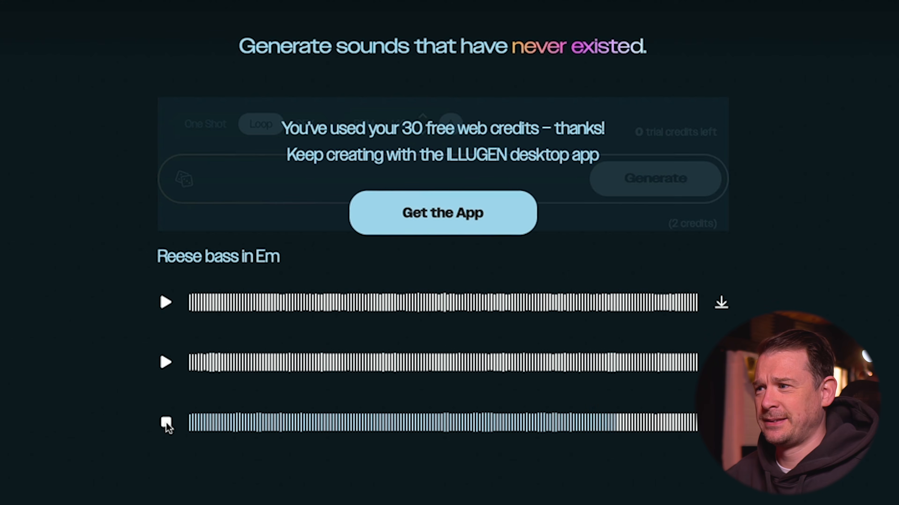
pyautogui.click(166, 423)
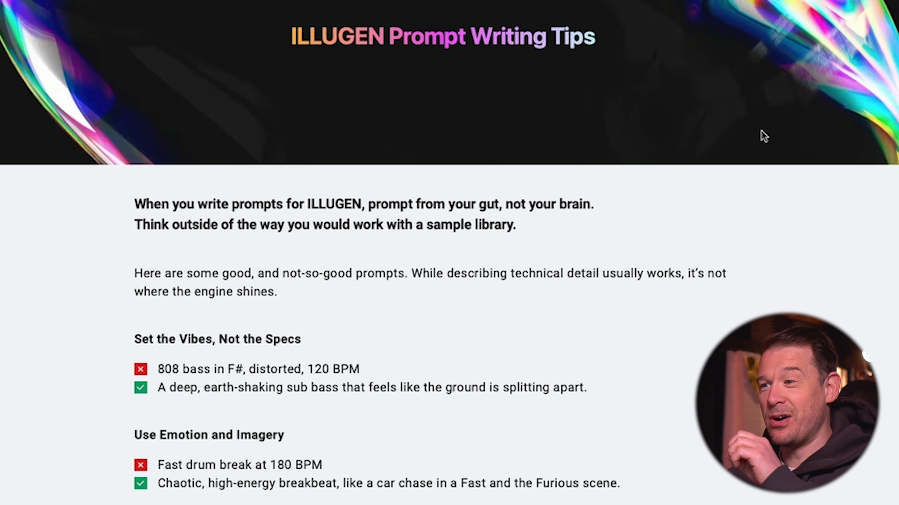
# Step: Read the ILLUGEN Prompt Writing Tips, examining the note on technical detail and the bass prompt examples under "Set the Vibes, Not the Specs"
pyautogui.scroll(-3, 761, 131)
pyautogui.scroll(-2, 763, 137)
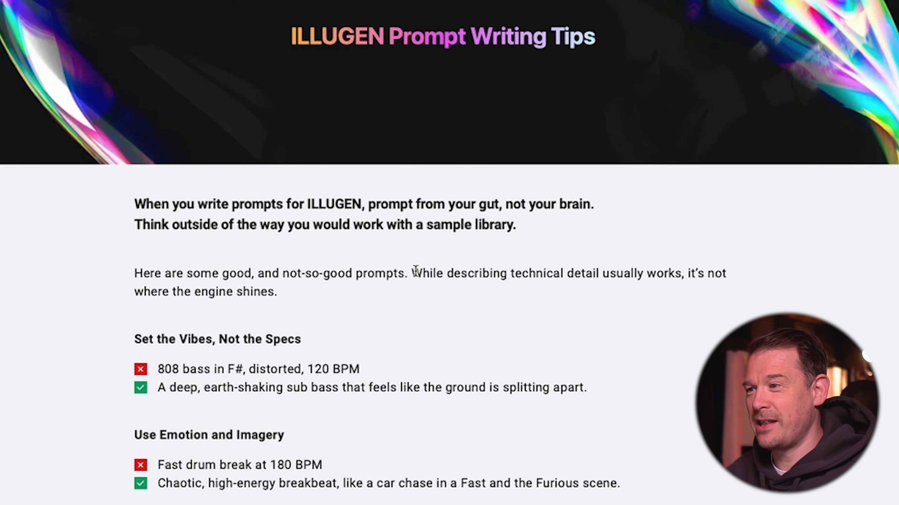
pyautogui.moveTo(414, 272); pyautogui.dragTo(447, 295)
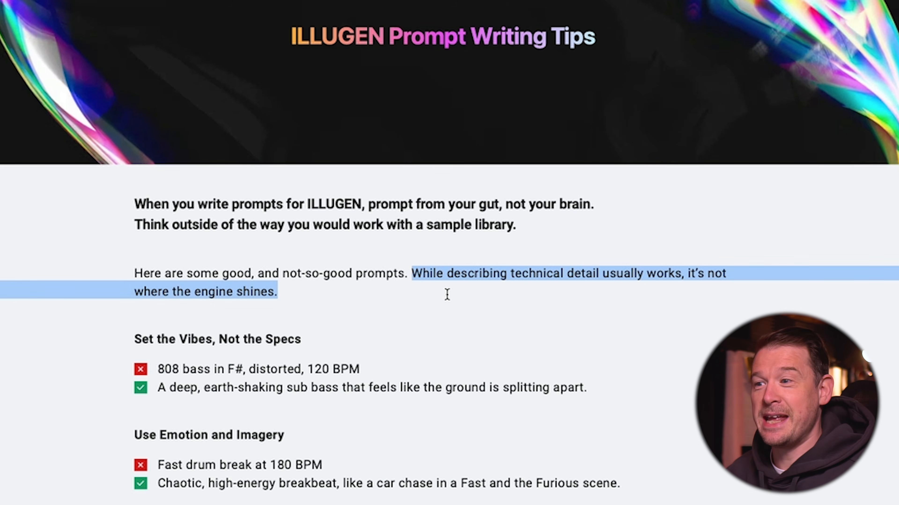
pyautogui.scroll(-4, 449, 300)
pyautogui.click(376, 226)
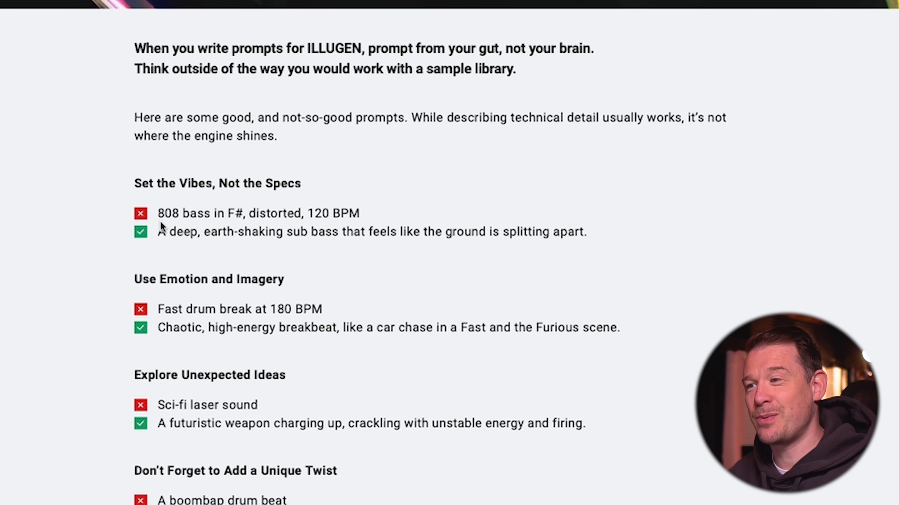
pyautogui.moveTo(162, 212); pyautogui.dragTo(243, 213)
pyautogui.click(400, 223)
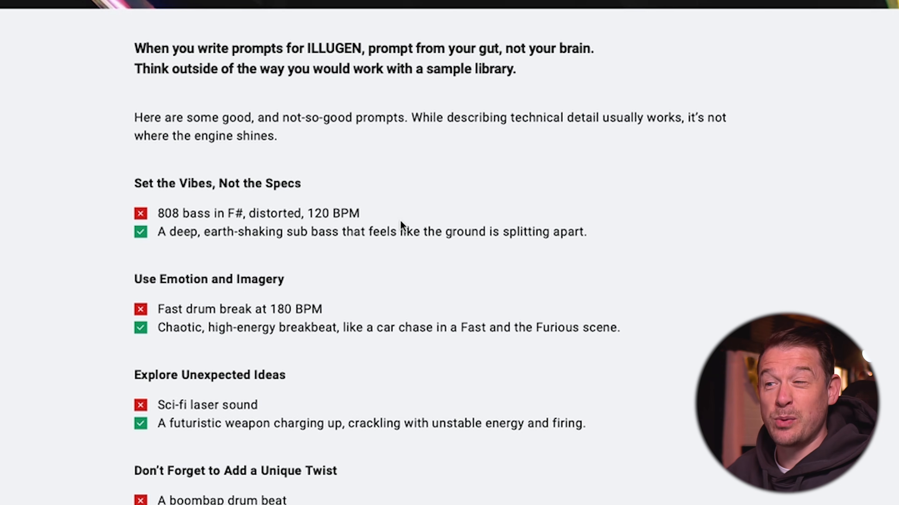
pyautogui.moveTo(161, 232); pyautogui.dragTo(603, 233)
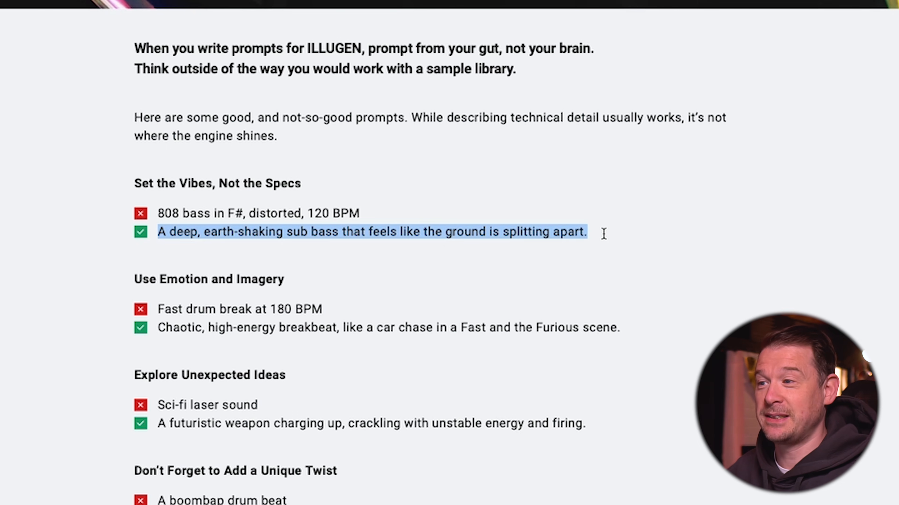
pyautogui.click(604, 233)
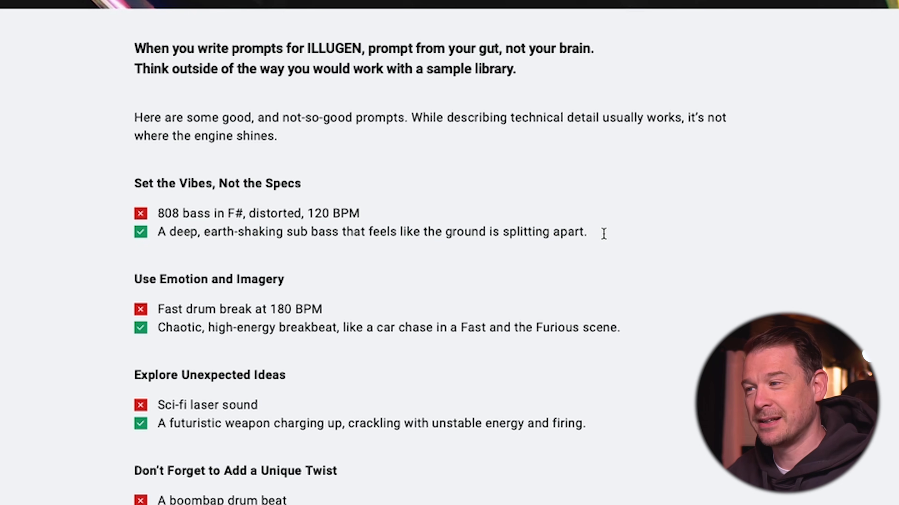